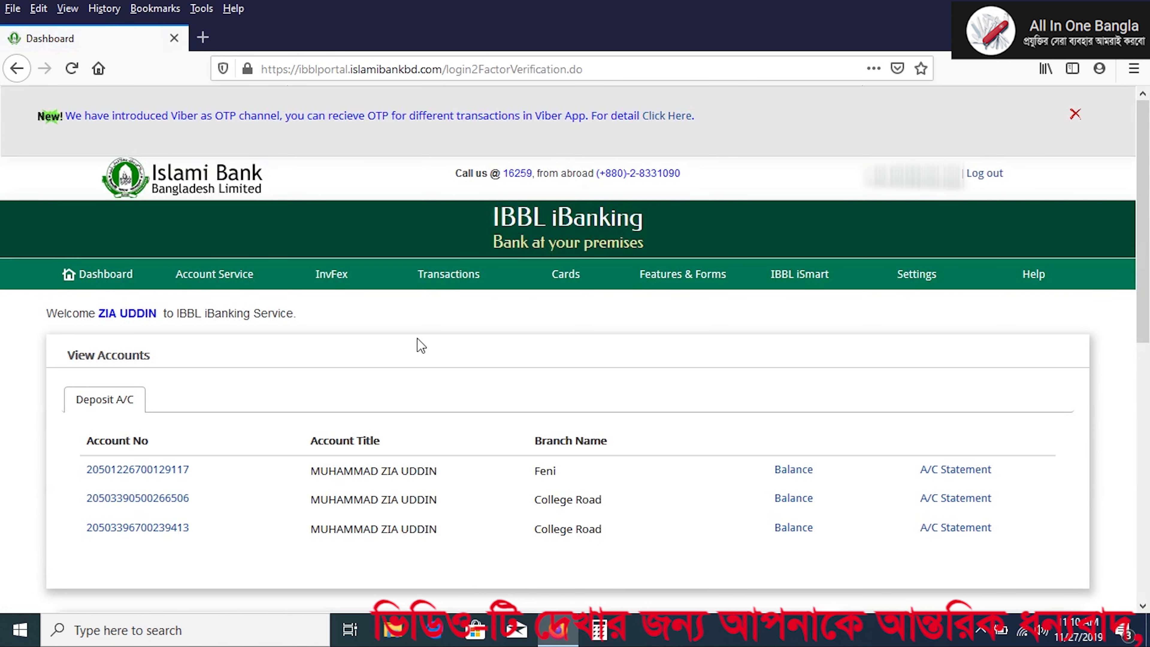
Go from the Dashboard to the Transactions and Pay page.
click(451, 285)
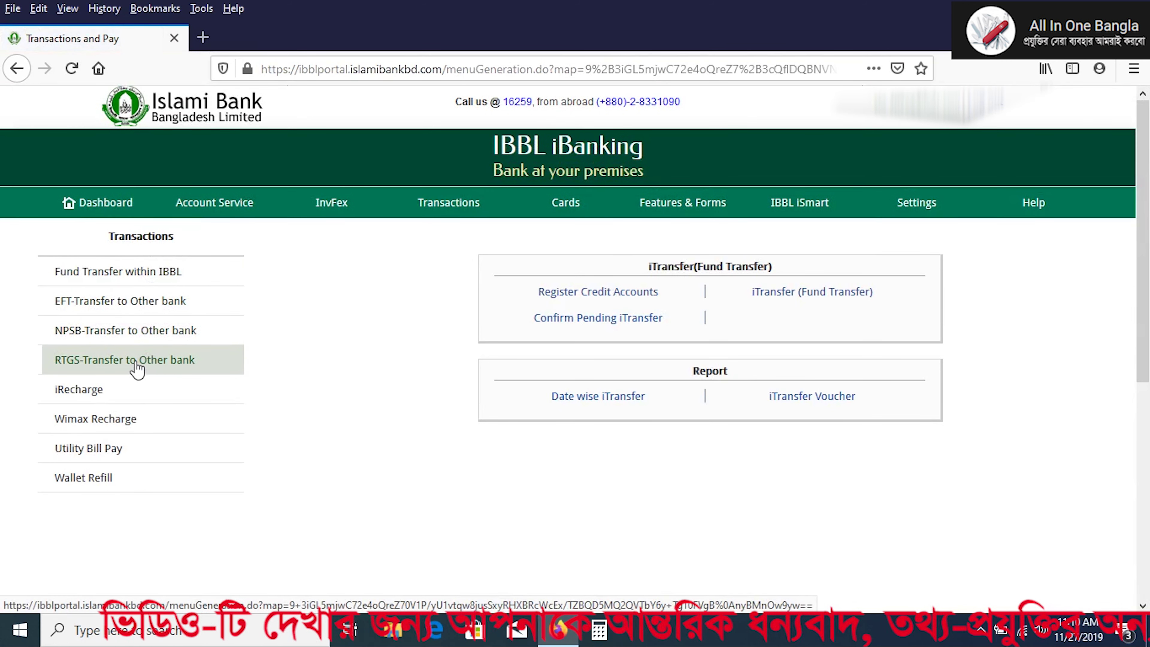
Open RTGS-Transfer to Other bank and read the RTGS explanation.
click(153, 371)
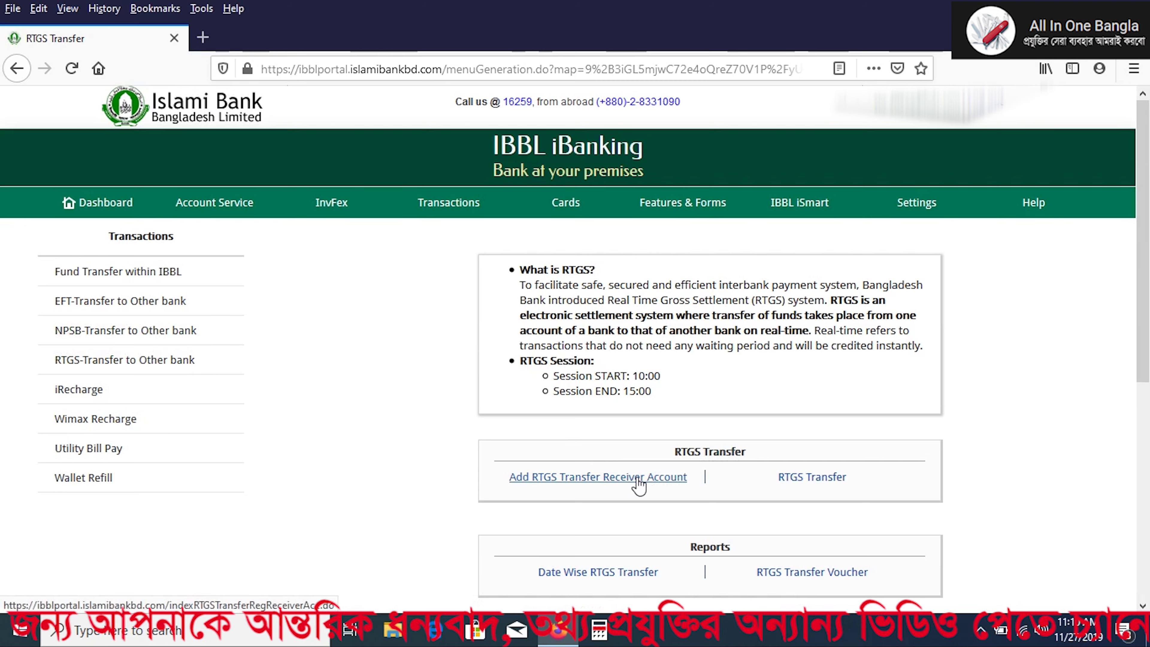
triple_click(555, 295)
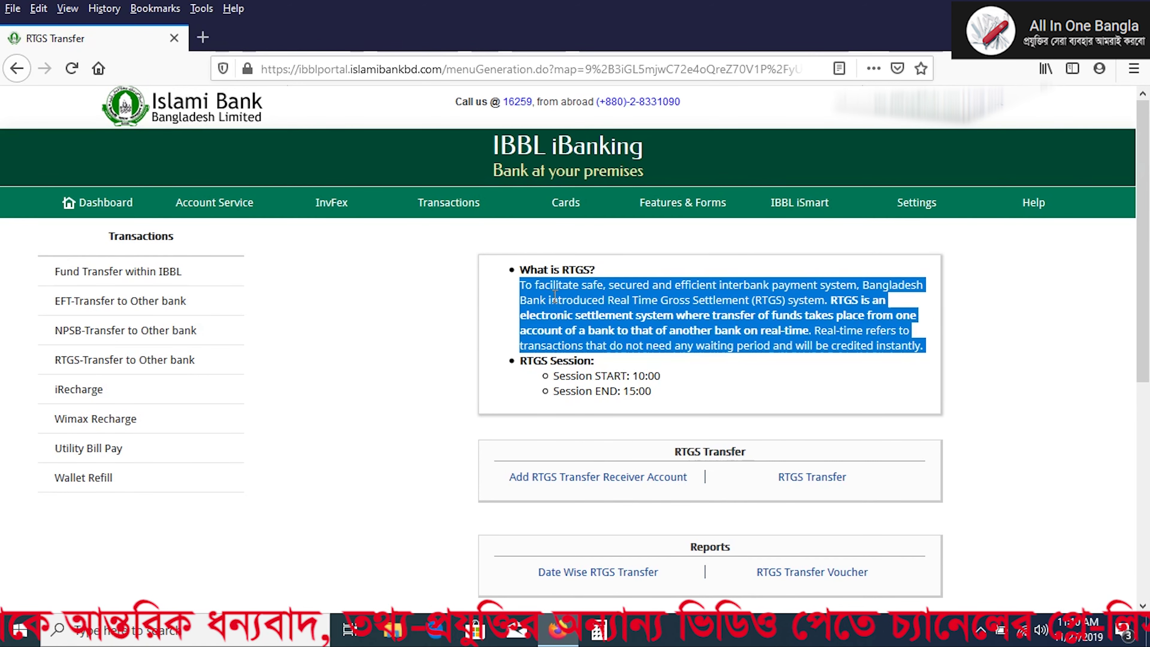
click(558, 291)
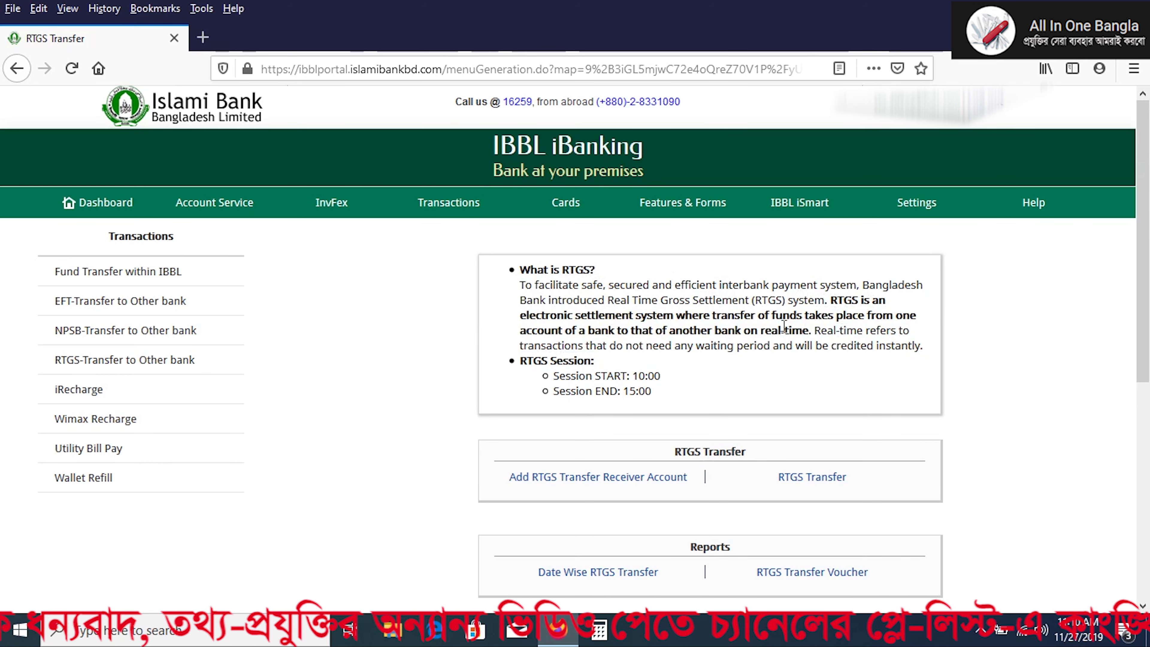
triple_click(779, 311)
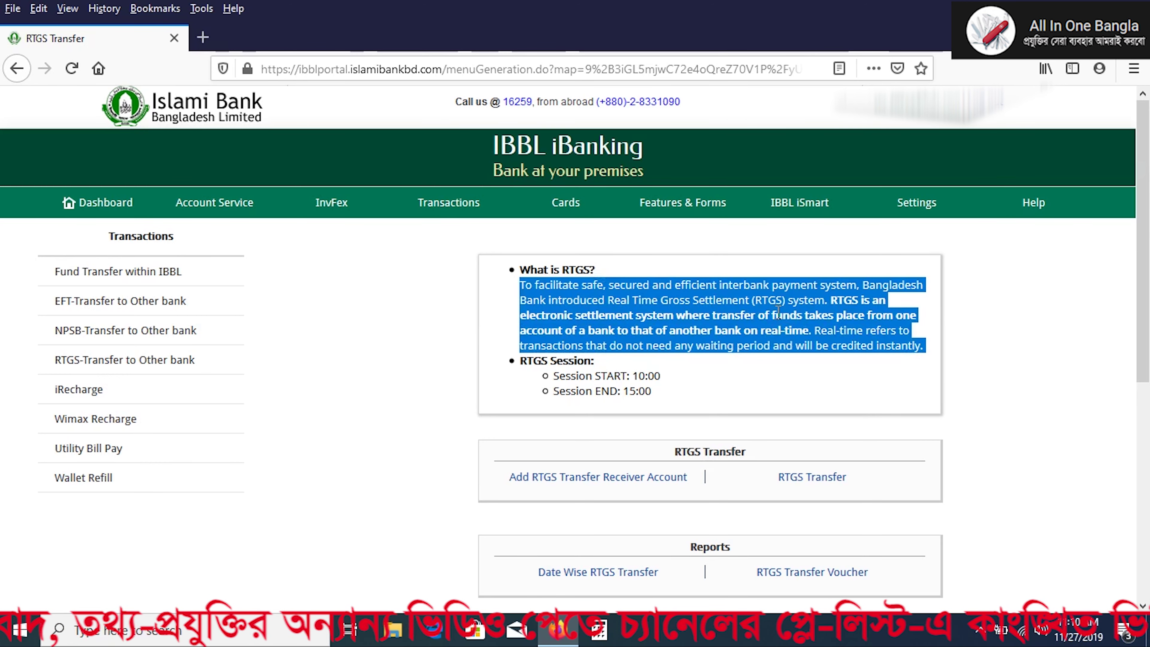
double_click(746, 340)
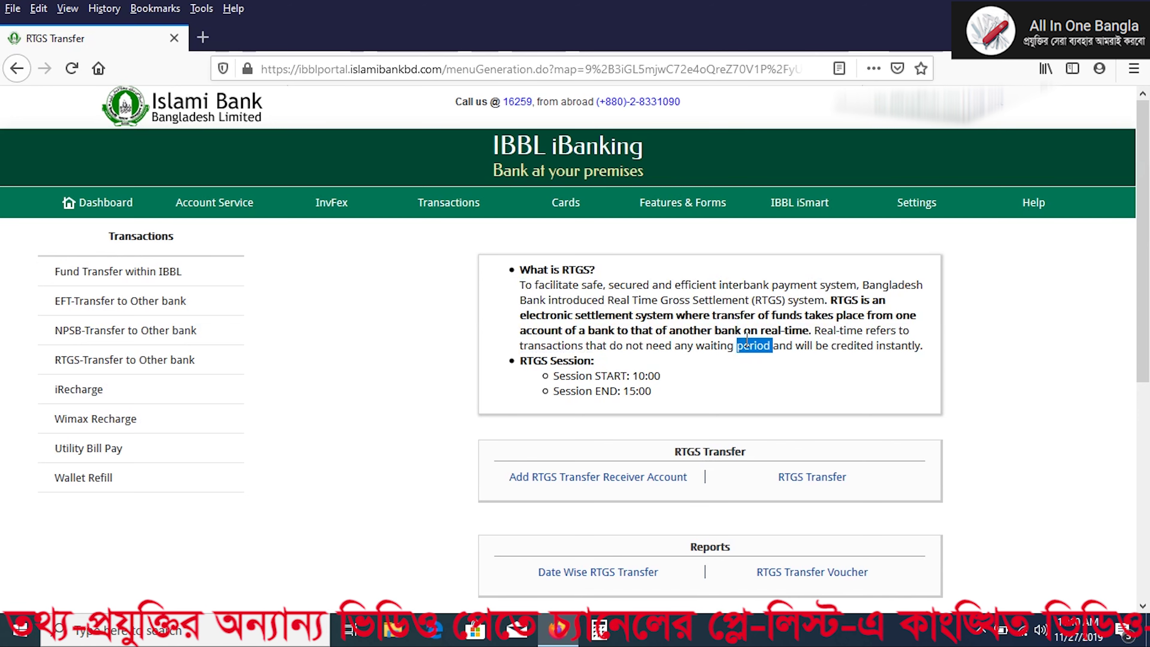
click(730, 366)
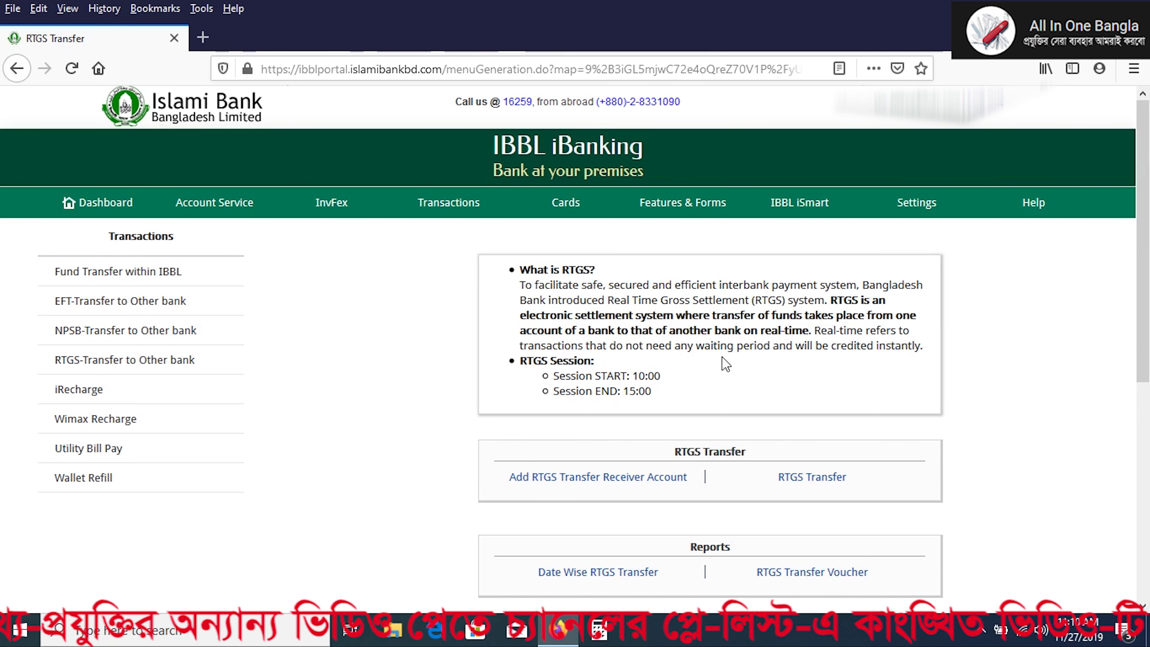
Note the 10:00–15:00 RTGS session hours and go to the receiver accounts page.
triple_click(618, 375)
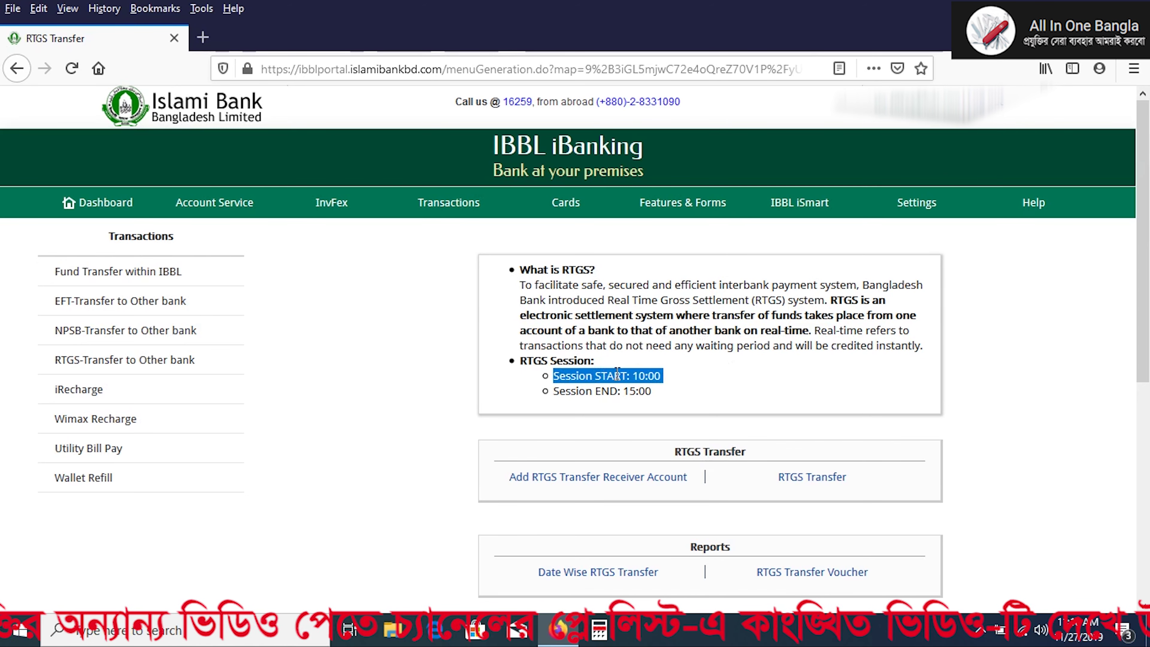
triple_click(619, 392)
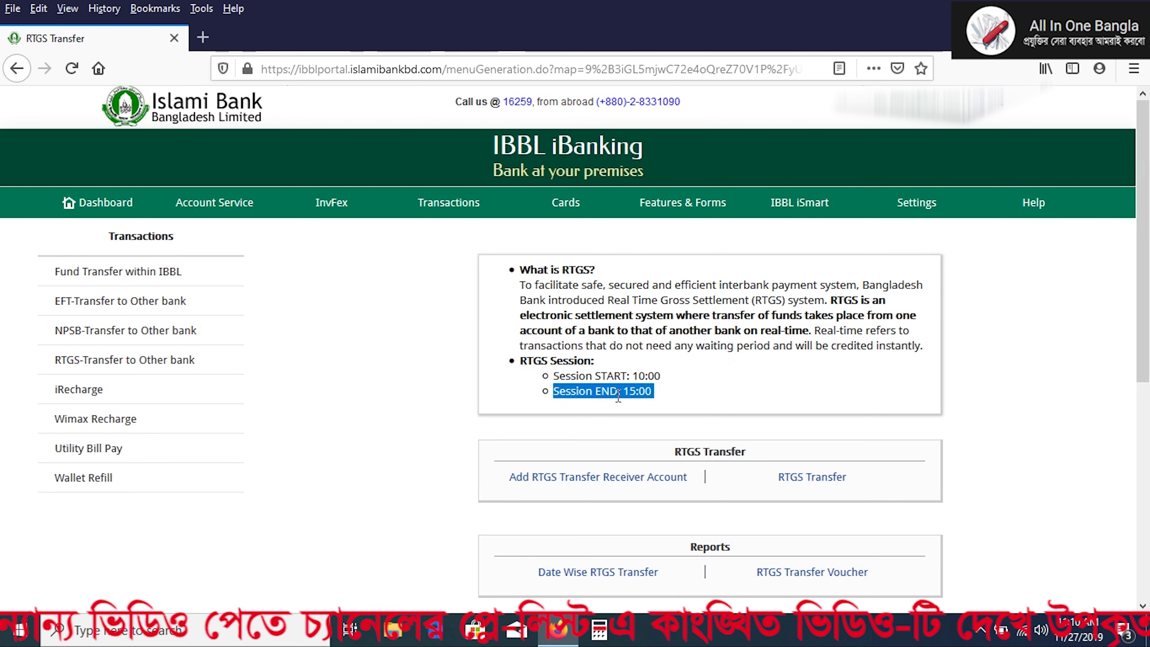
click(594, 478)
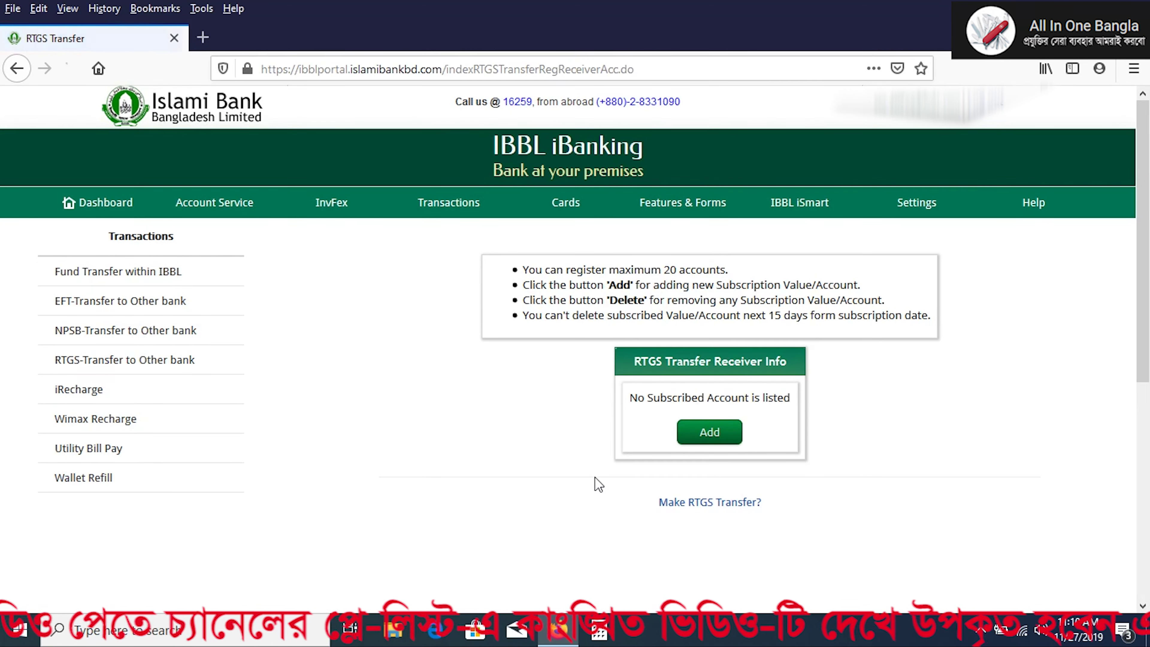
Add a new receiver with SOUTH BANGLA AGRICULTURE AND COMMERCE BANK as the To Bank.
click(711, 434)
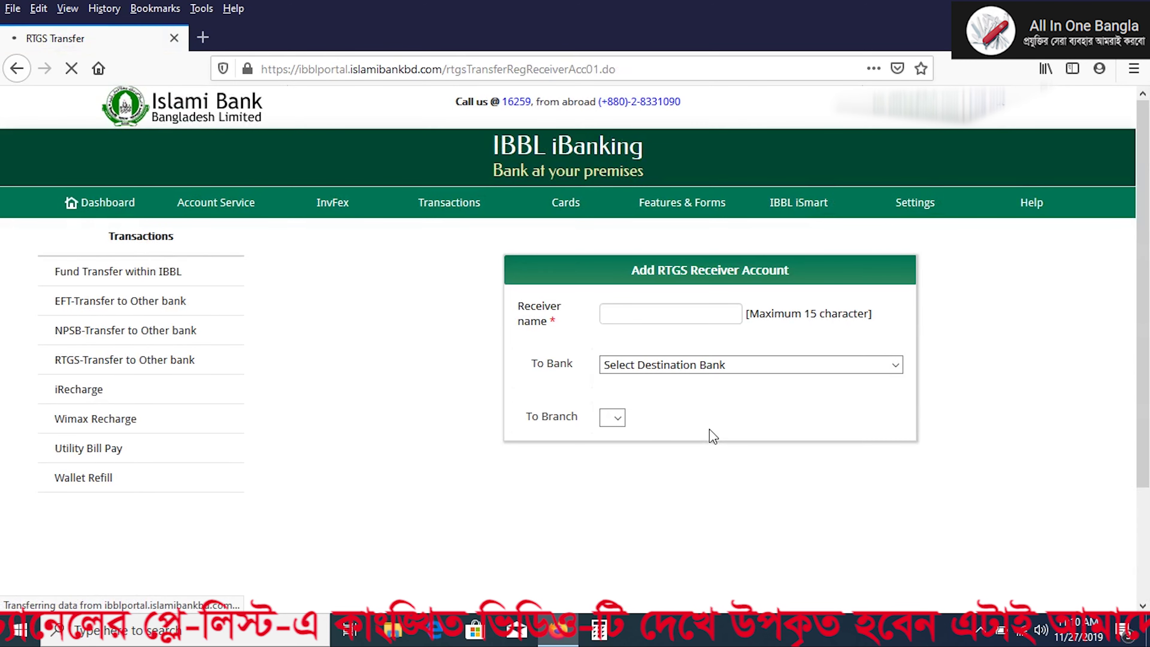
click(687, 367)
key(s)
key(s)
key(s)
key(s)
key(s)
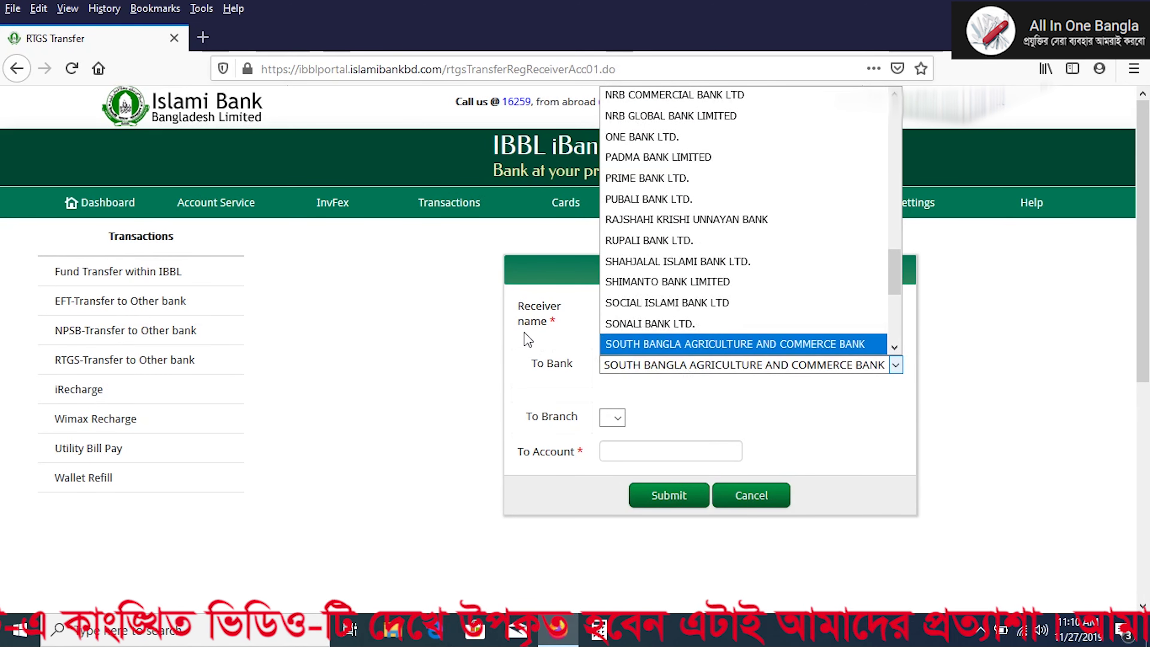
click(529, 340)
click(613, 320)
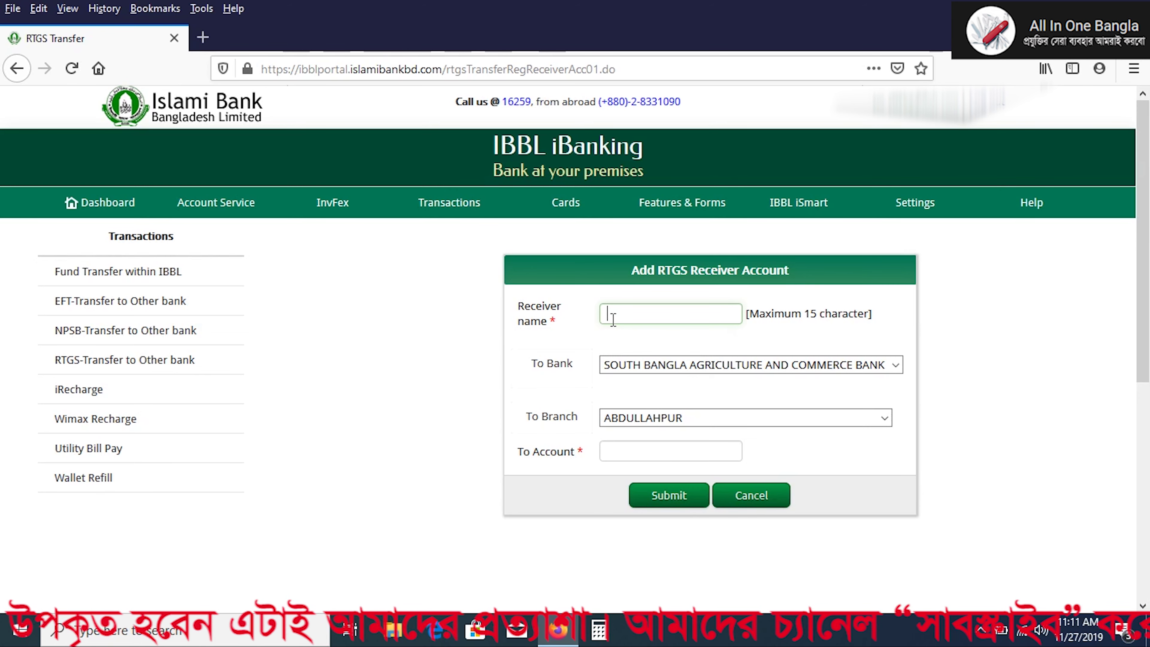
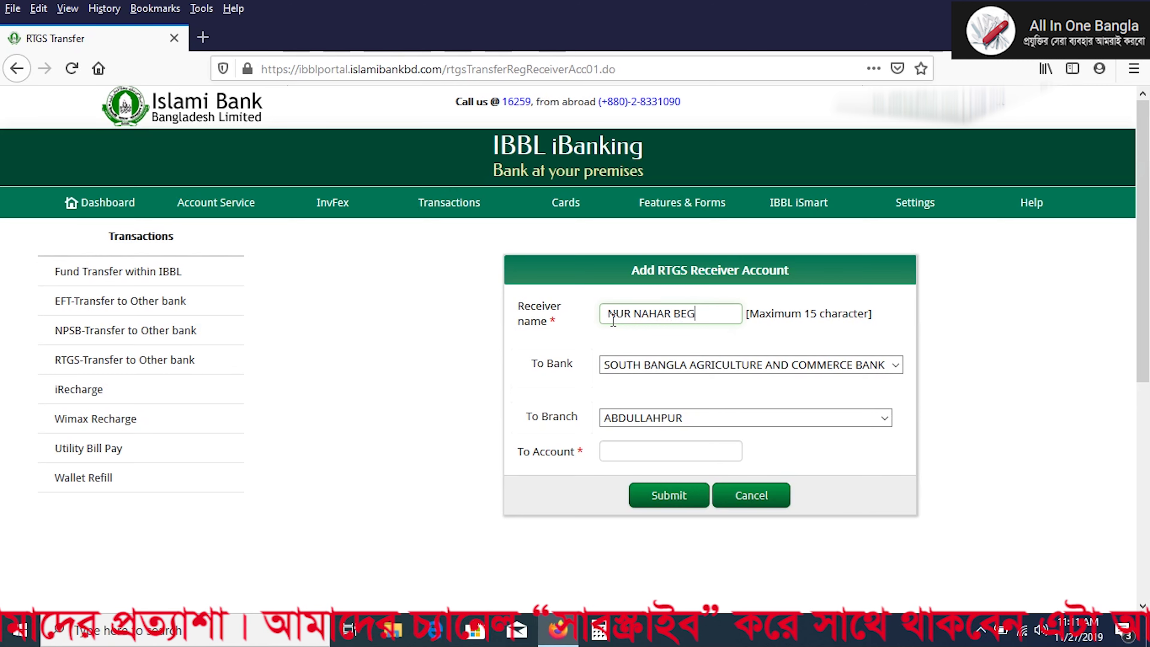
Enter the receiver's name and change To Bank to SONALI BANK LTD.
click(691, 364)
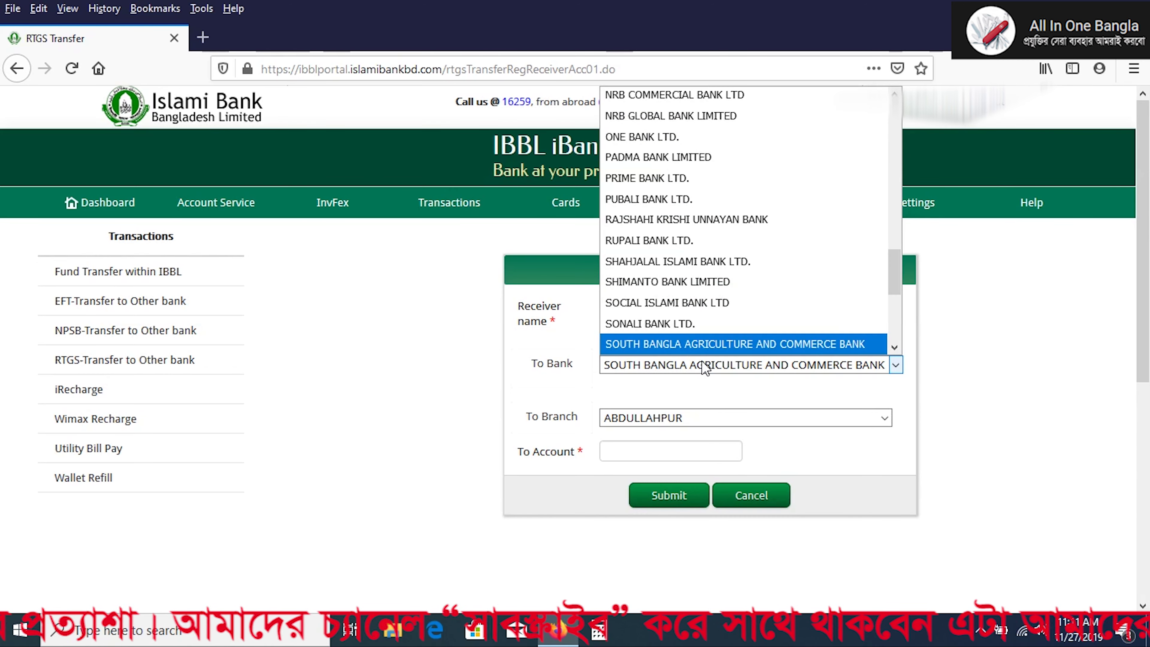
key(Down)
key(Down)
key(Down)
key(s)
key(Down)
key(Down)
key(Down)
key(Down)
key(Up)
key(Return)
Choose HATIYA, NOAKHALI as the To Branch.
click(688, 415)
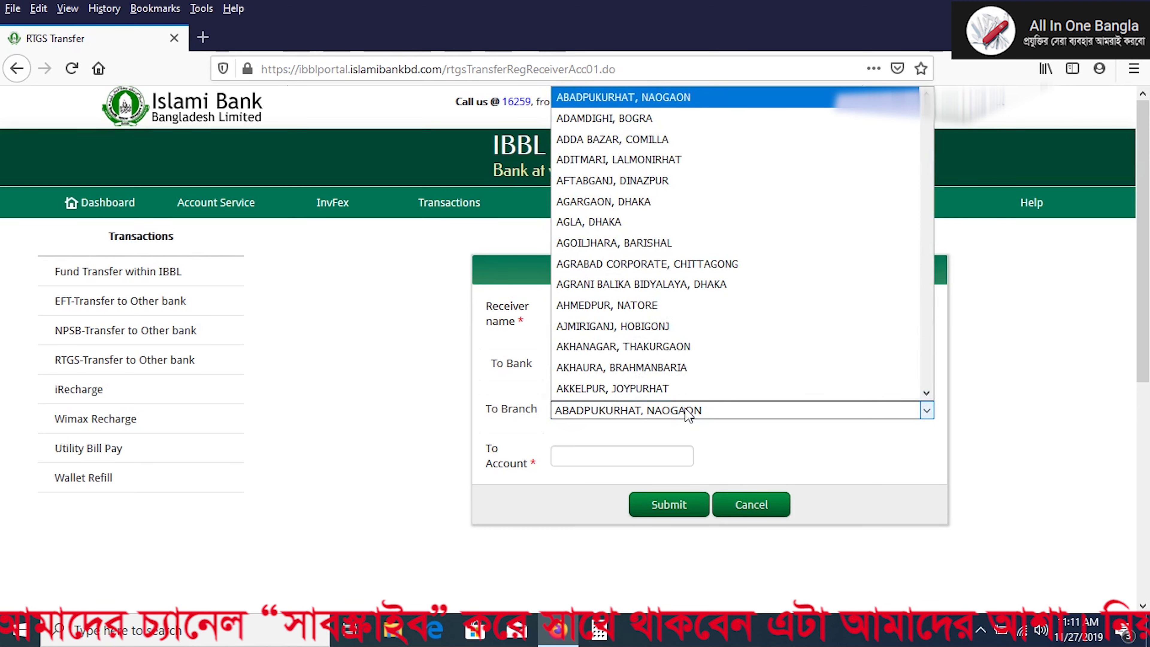
key(h)
key(Down)
key(Down)
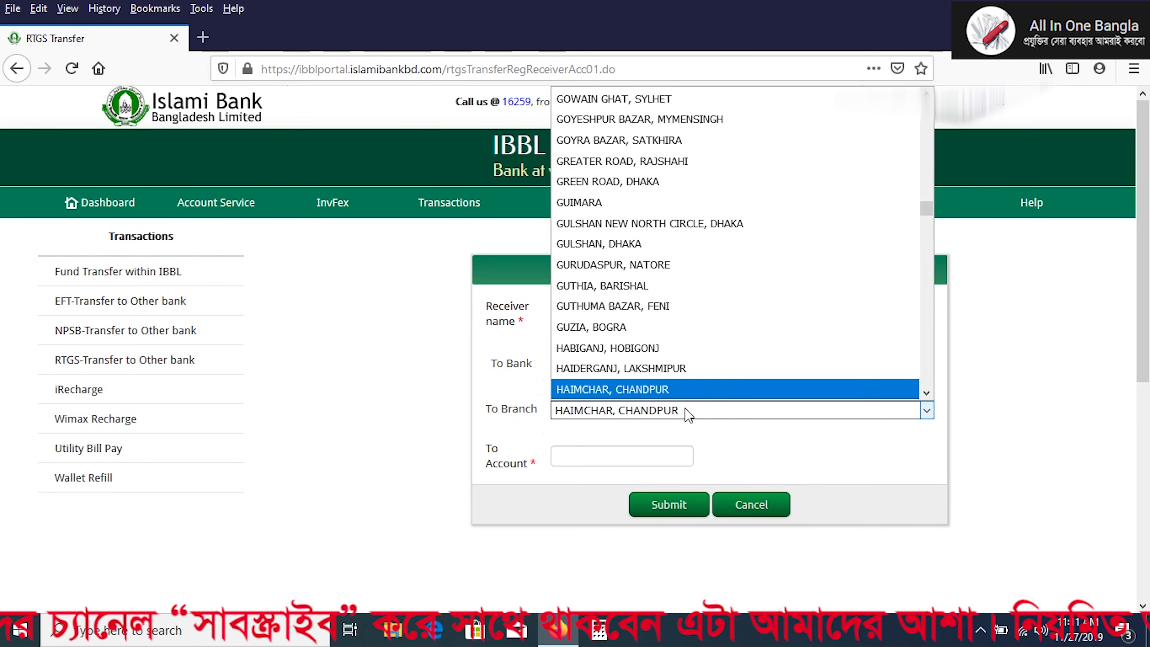
key(Down)
key(Down)
key(Down)
key(Down)
key(Down)
key(Down)
key(Down)
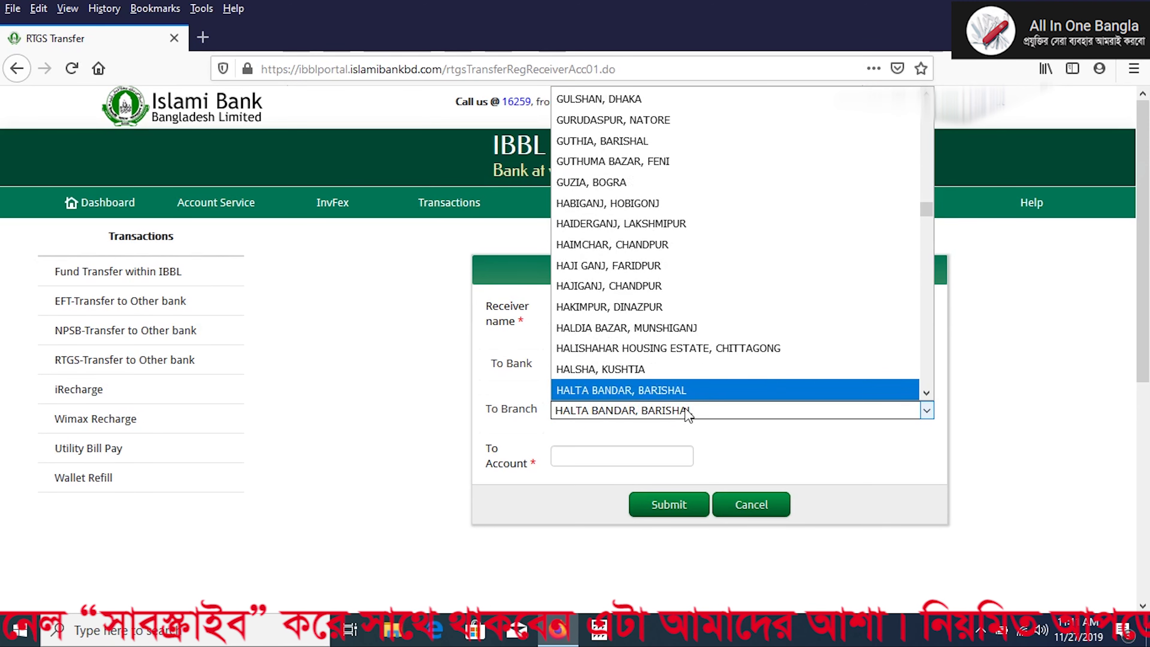
key(Down)
key(Down)
key(Down)
key(Down)
key(Down)
key(Down)
key(Down)
key(Down)
key(Down)
key(Down)
key(Up)
key(Down)
key(Down)
key(Down)
key(Down)
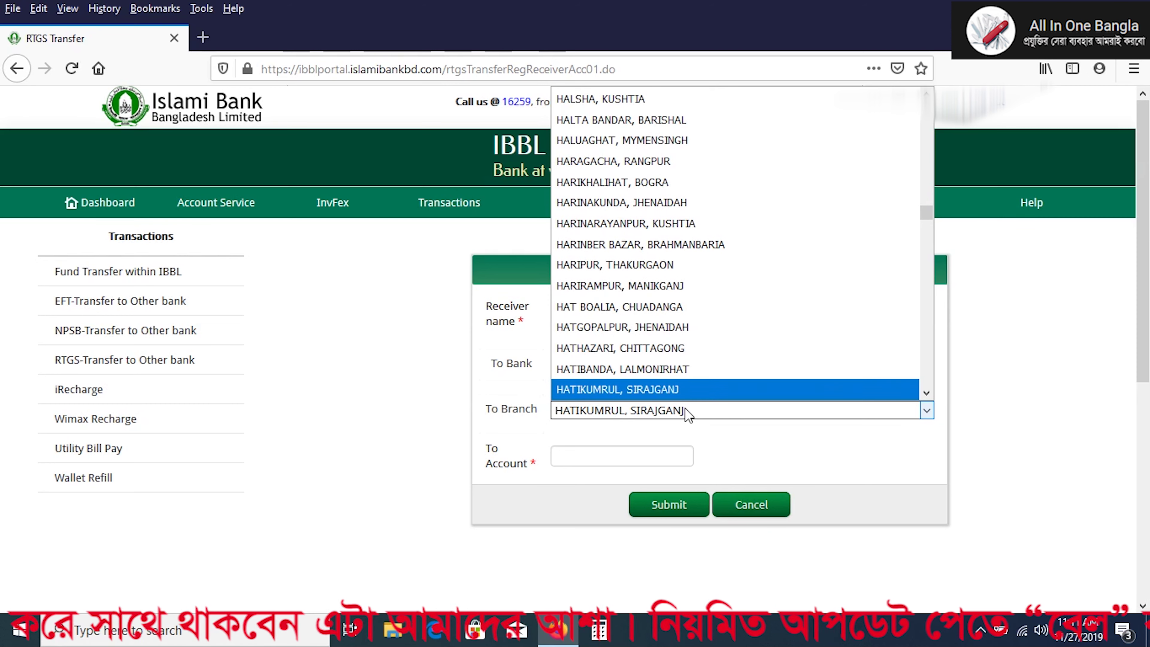
key(Down)
key(Down)
key(Up)
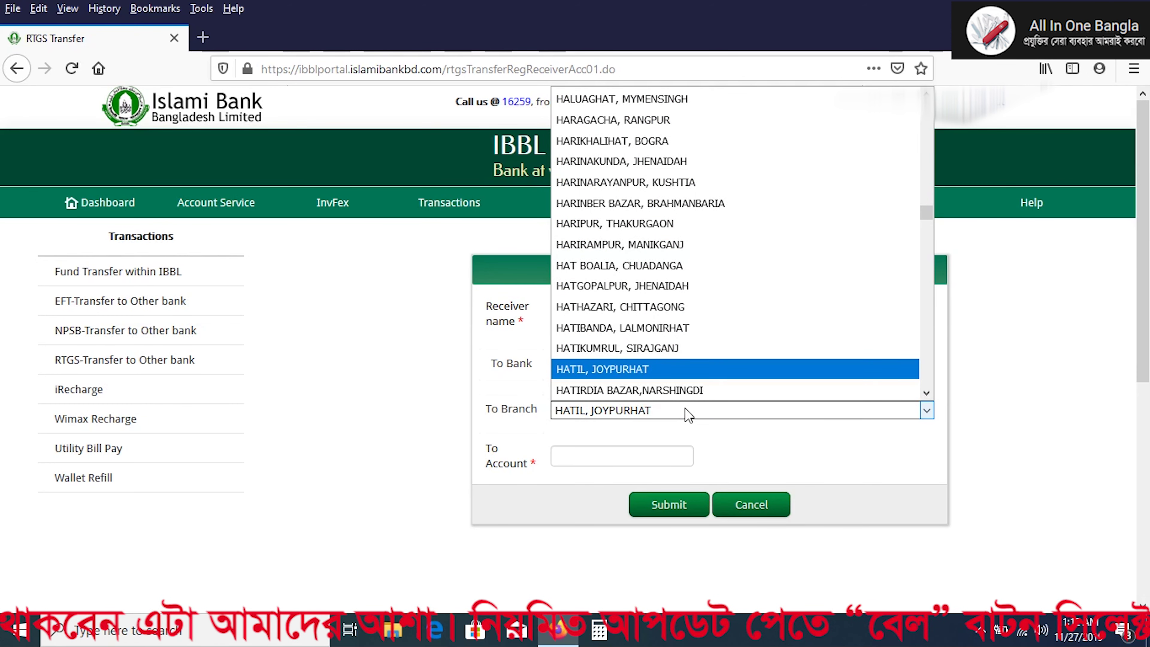
key(Down)
key(Down)
key(Down)
key(Up)
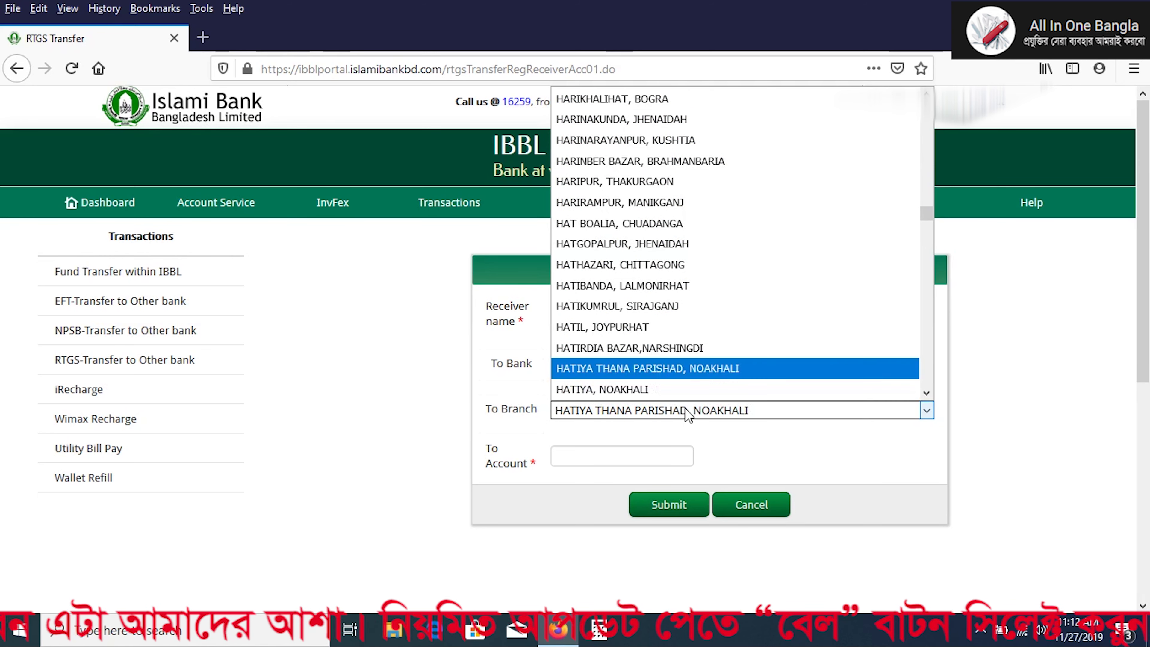
key(Down)
key(Down)
key(Up)
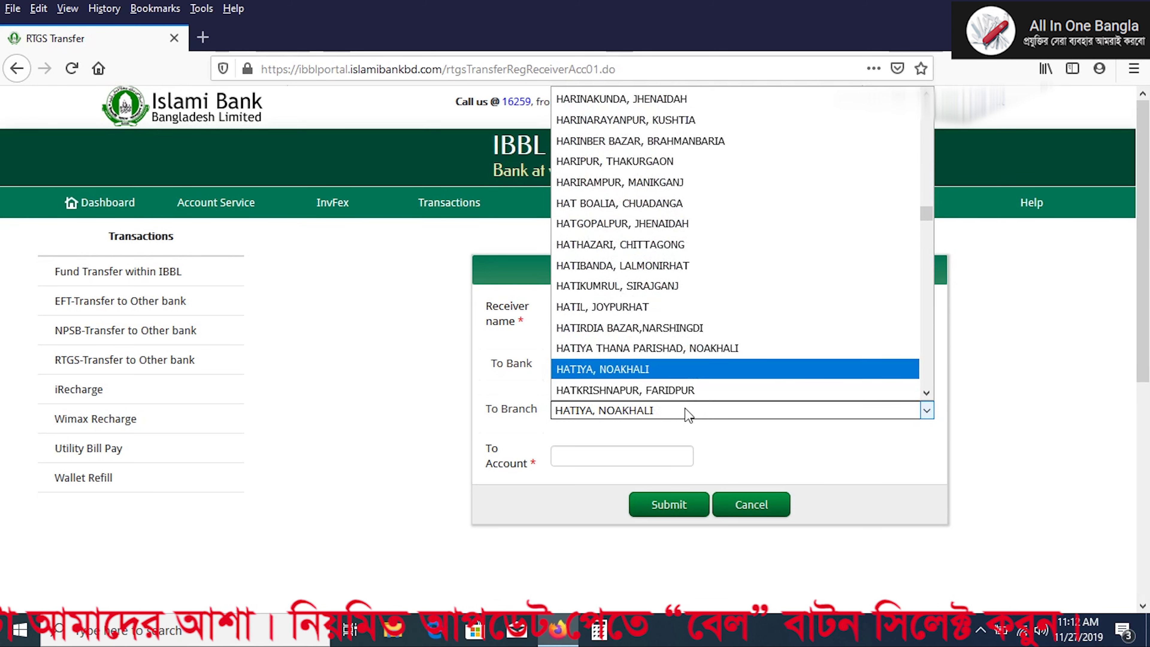
key(Down)
key(Down)
key(Down)
key(Up)
key(Up)
key(Up)
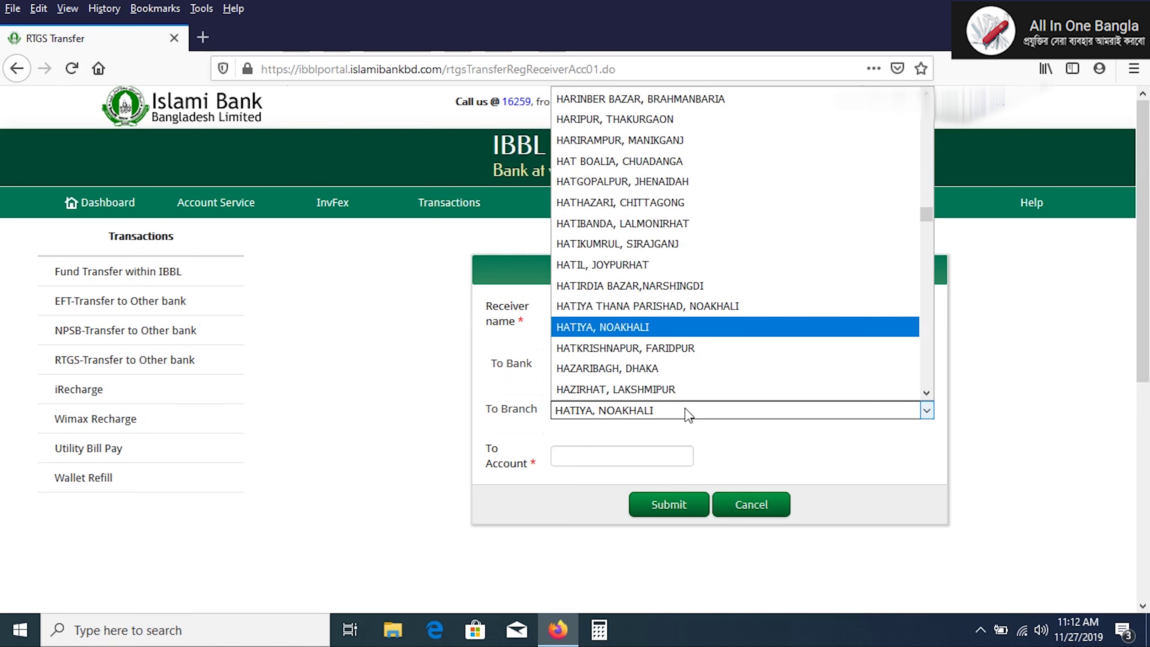
click(657, 323)
Enter the receiver's account number and submit the receiver form.
click(611, 458)
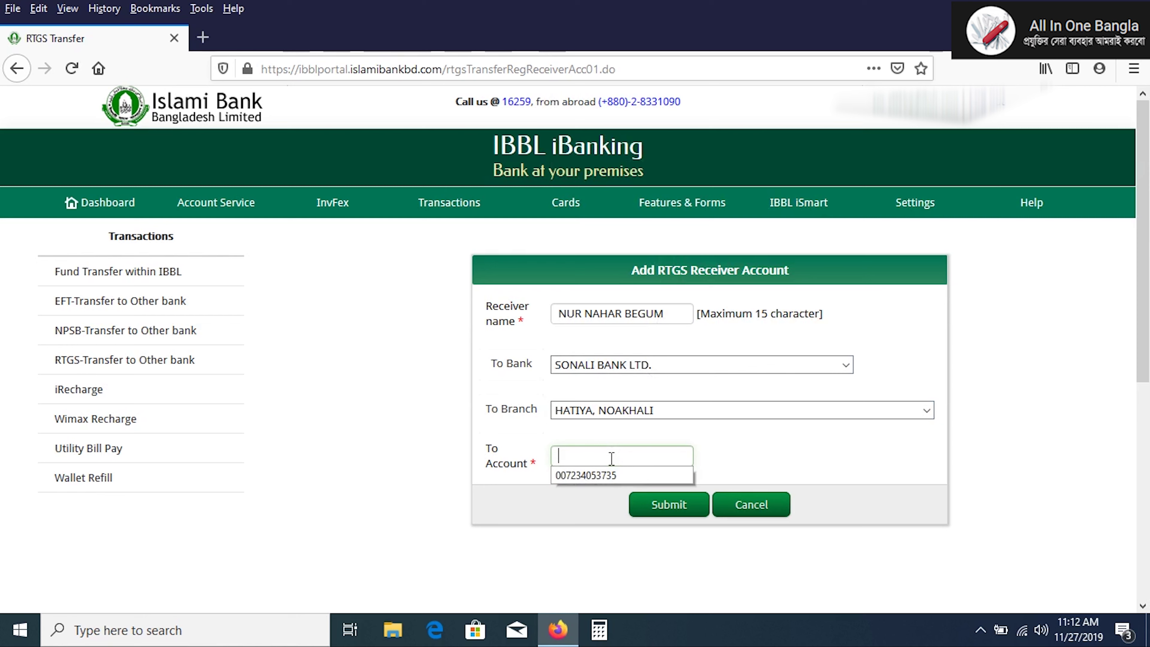
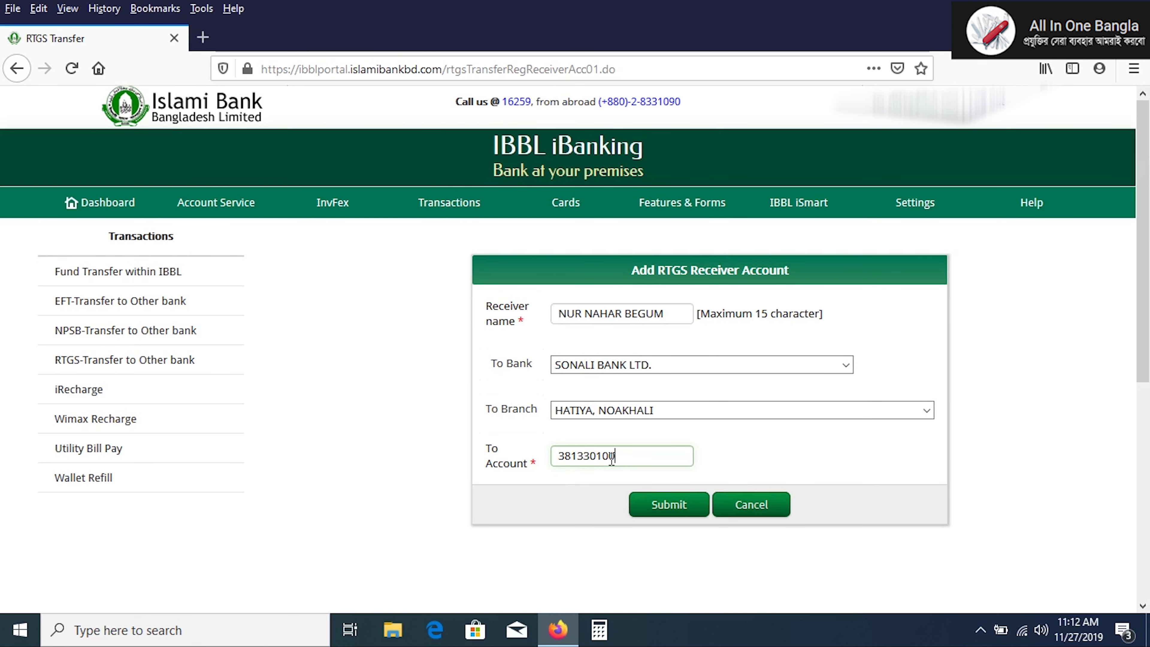
click(662, 508)
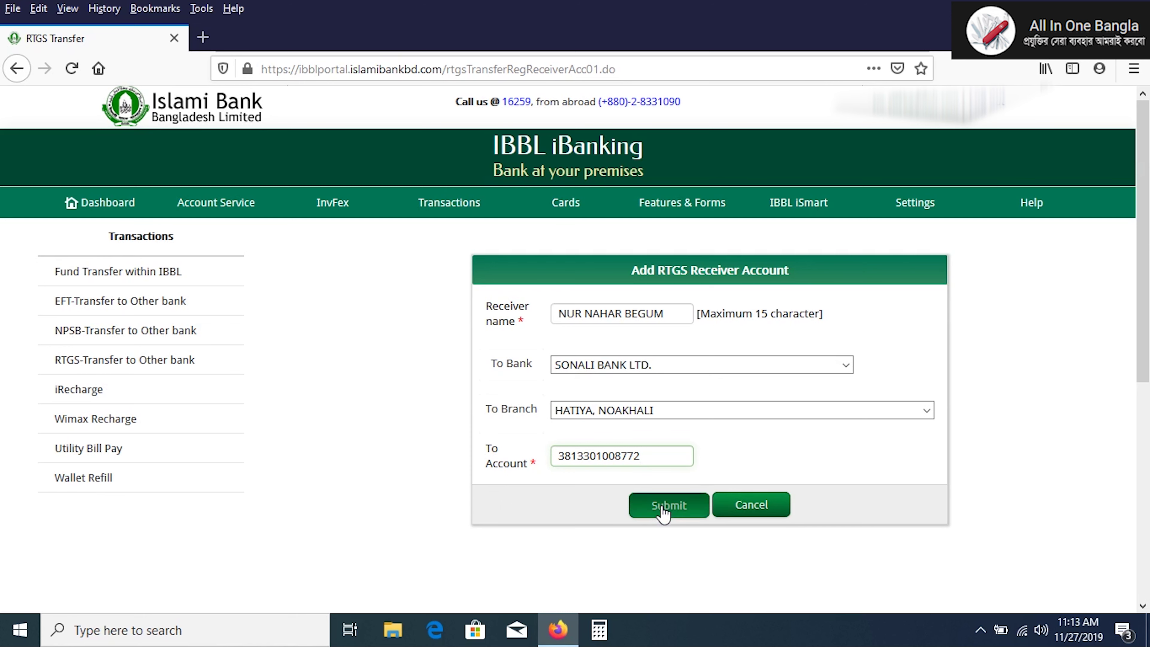
click(664, 511)
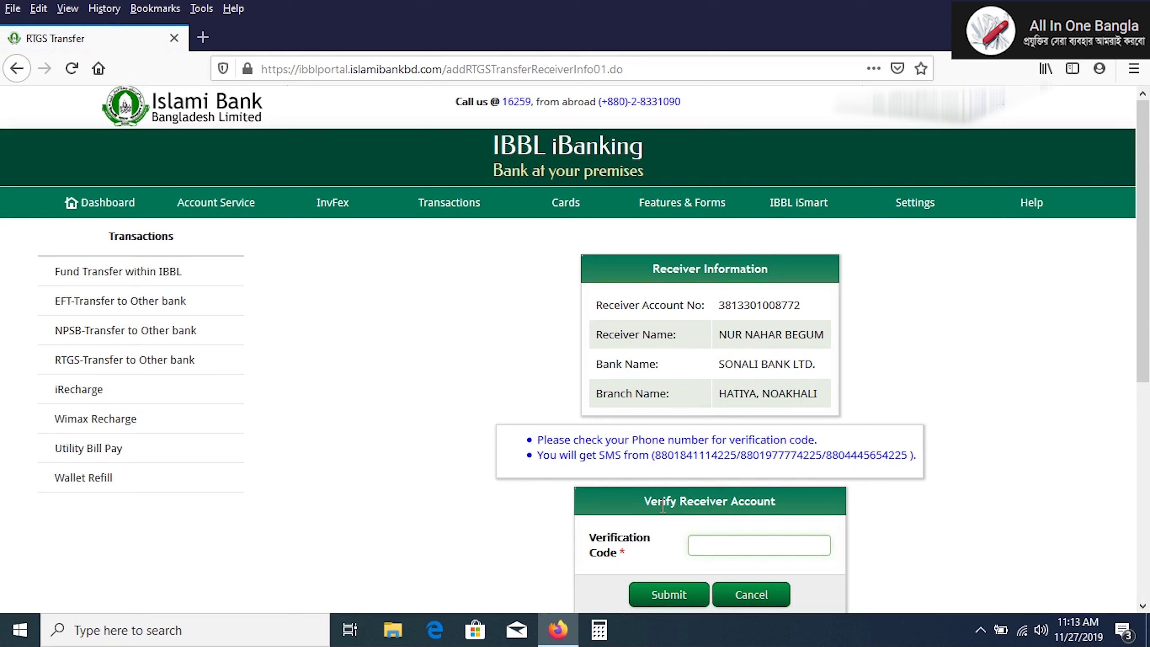
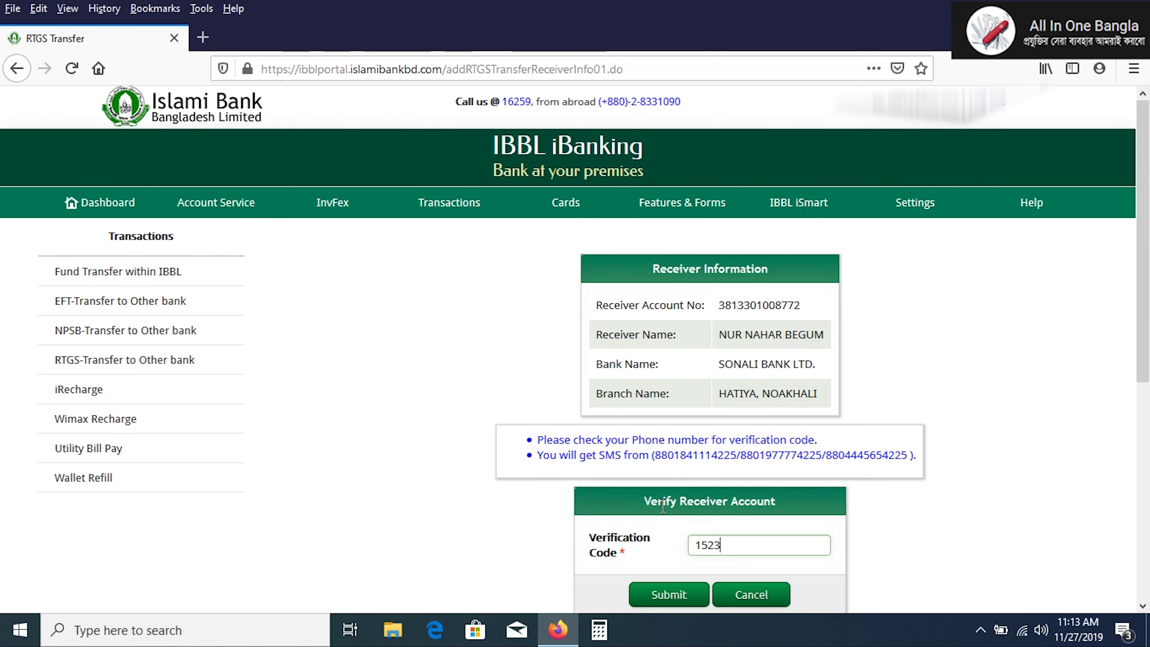
Enter the receiver verification code, then open the RTGS transfer form.
click(669, 595)
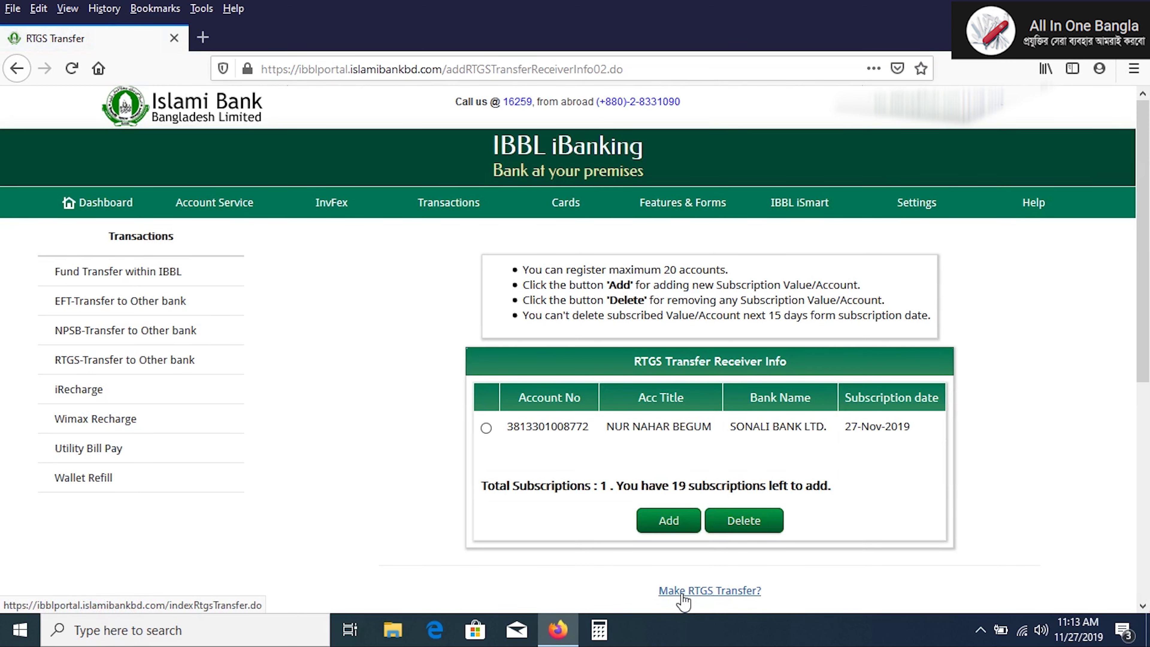
click(682, 595)
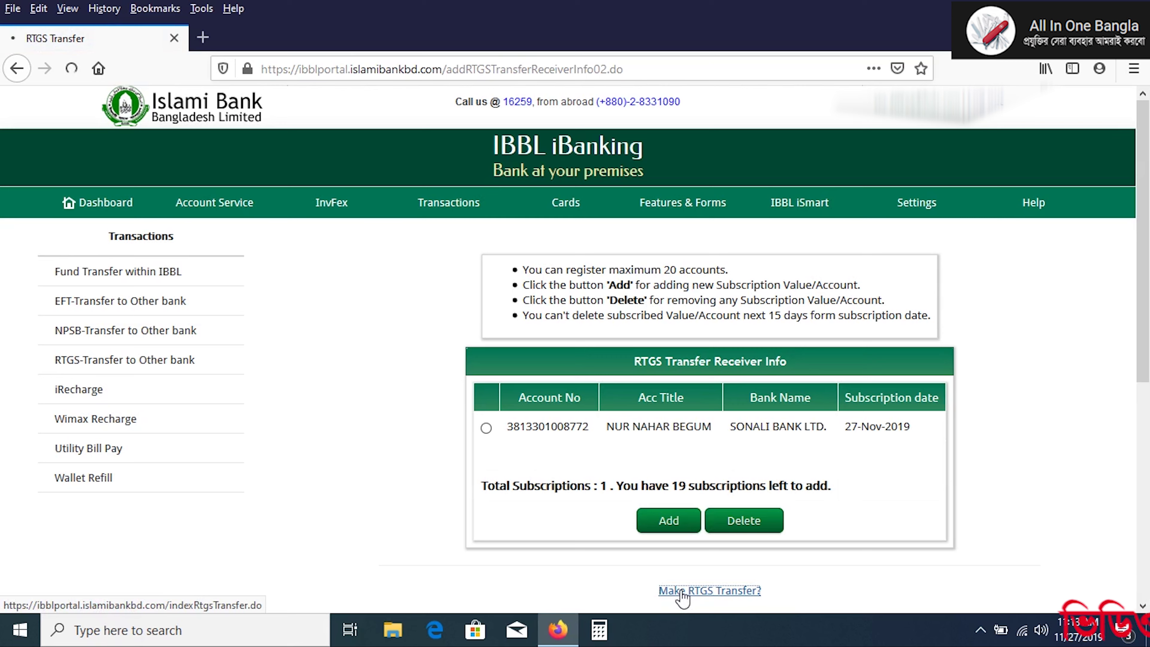
click(684, 587)
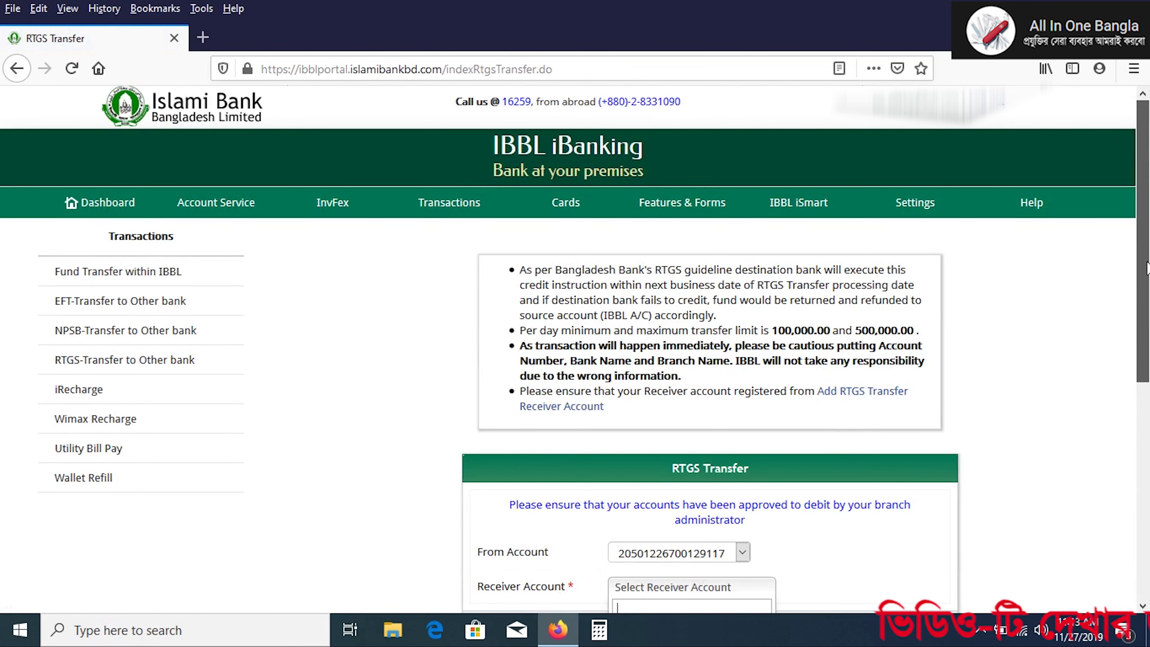
drag(1146, 265, 1147, 354)
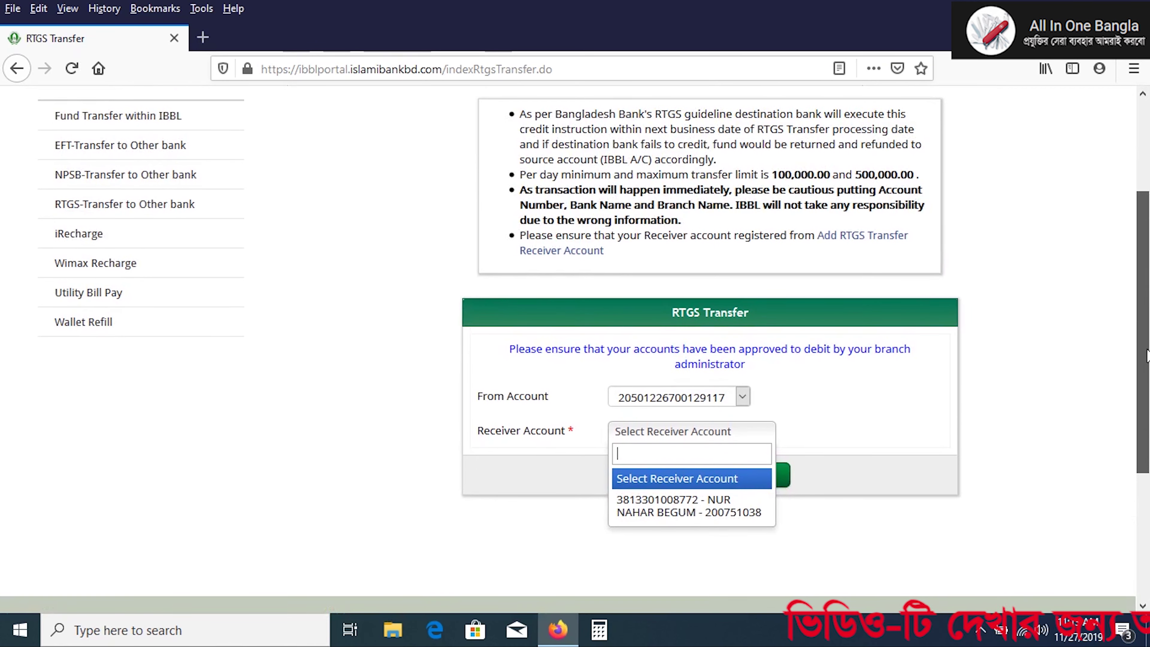
click(747, 265)
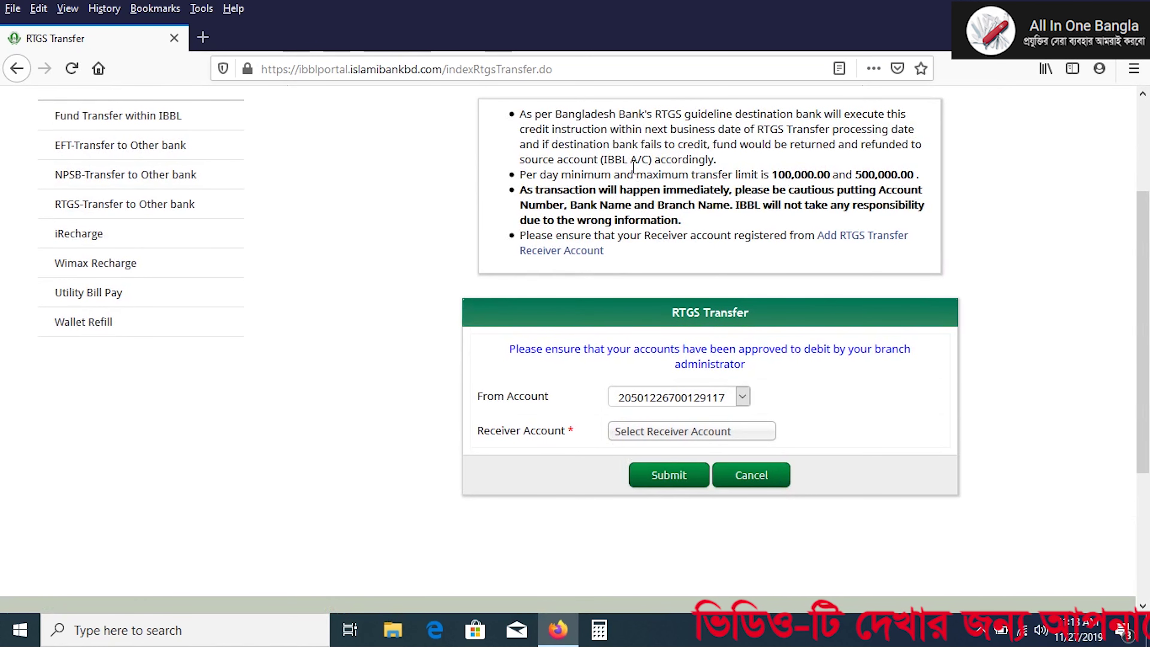
double_click(615, 112)
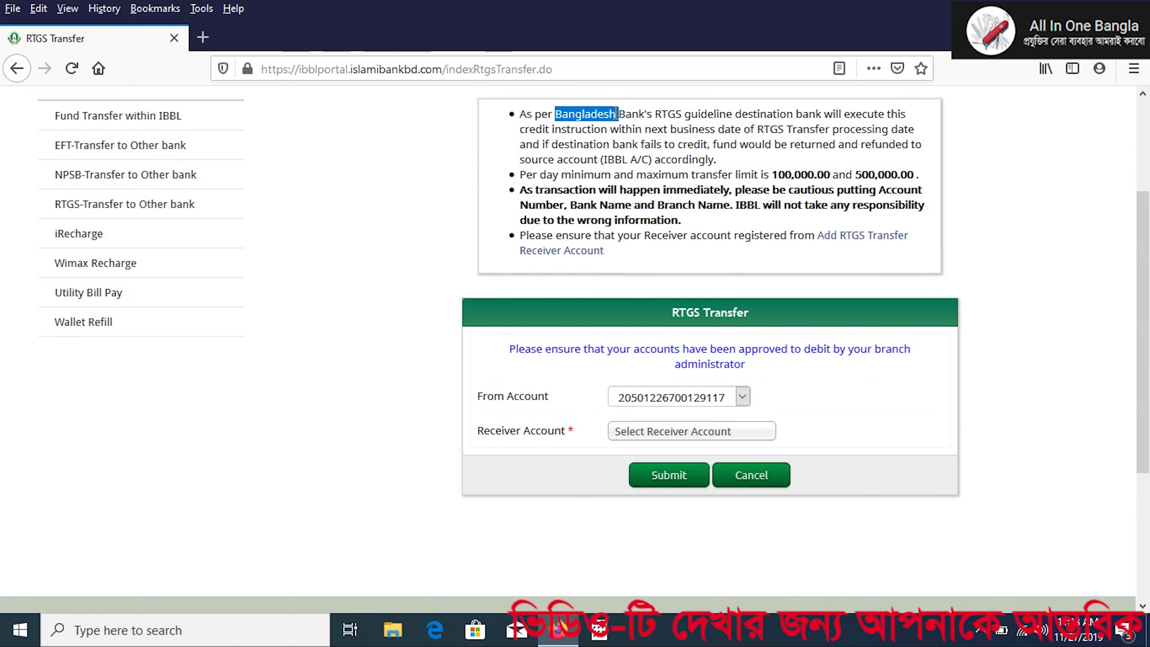
triple_click(616, 112)
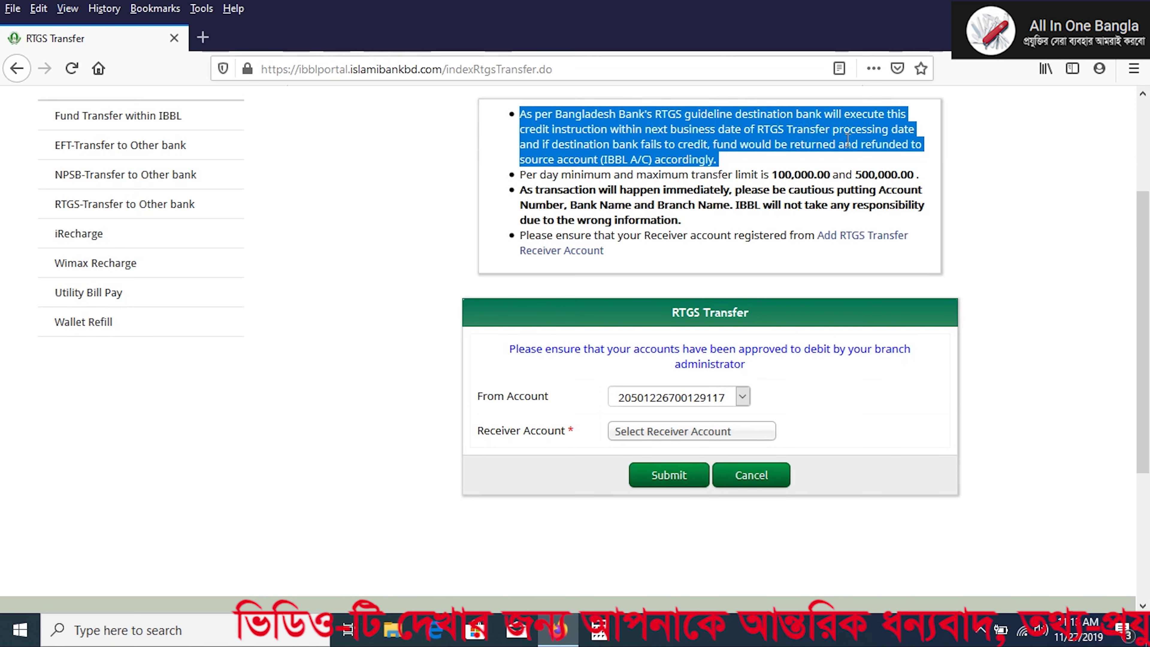
click(758, 160)
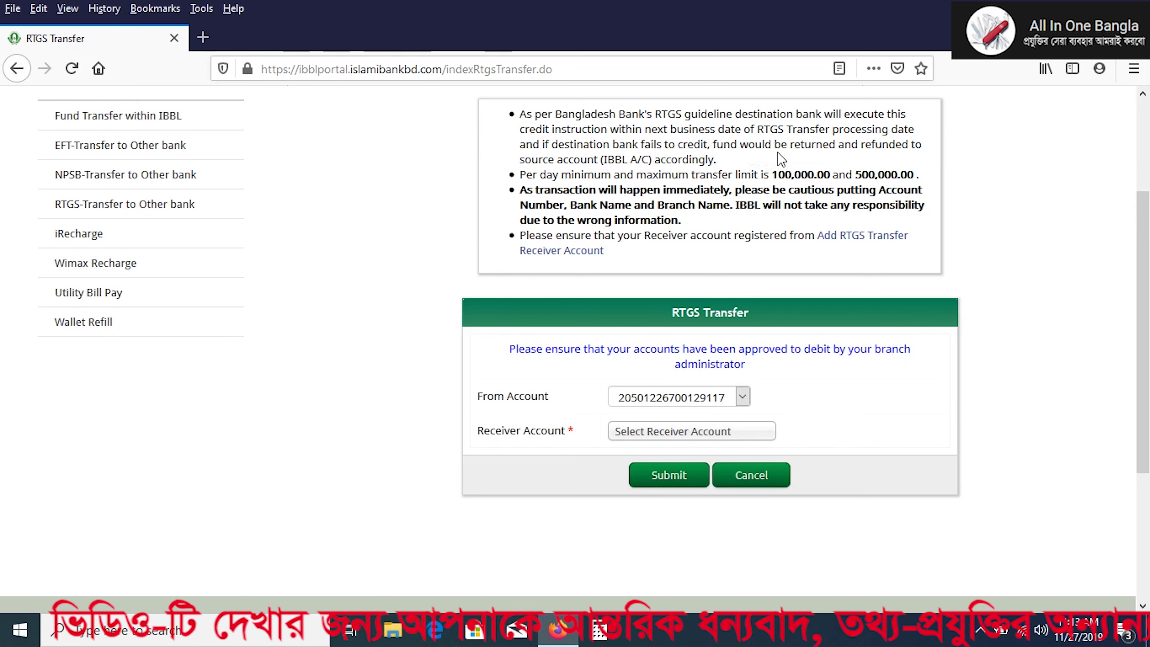
double_click(707, 158)
triple_click(690, 175)
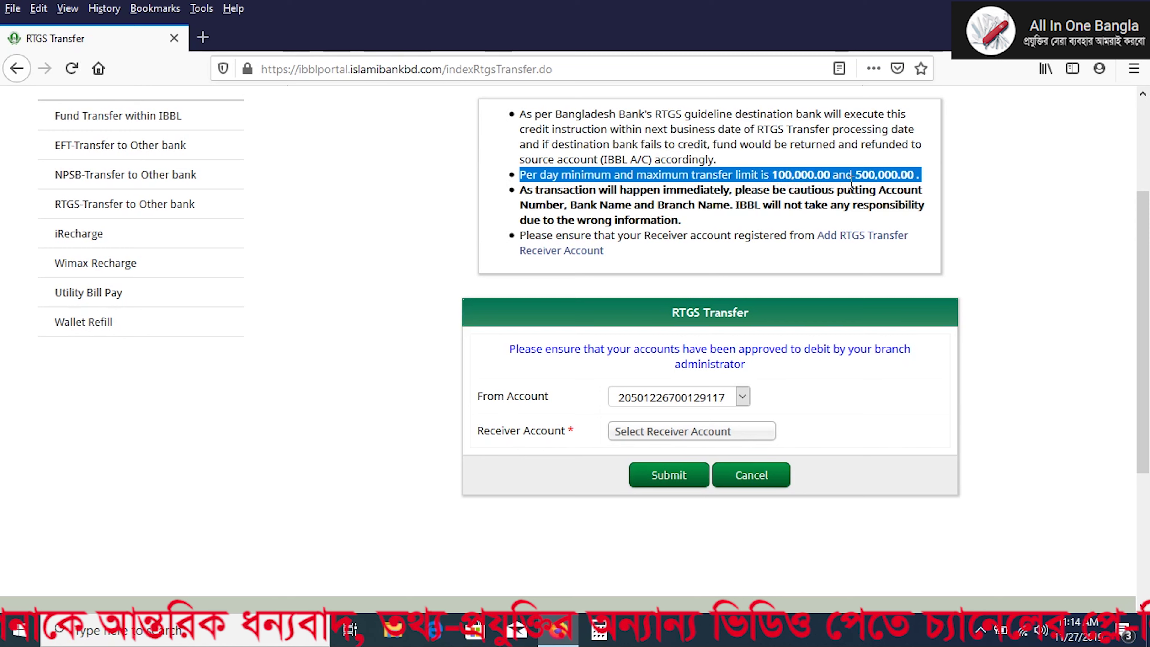
click(868, 181)
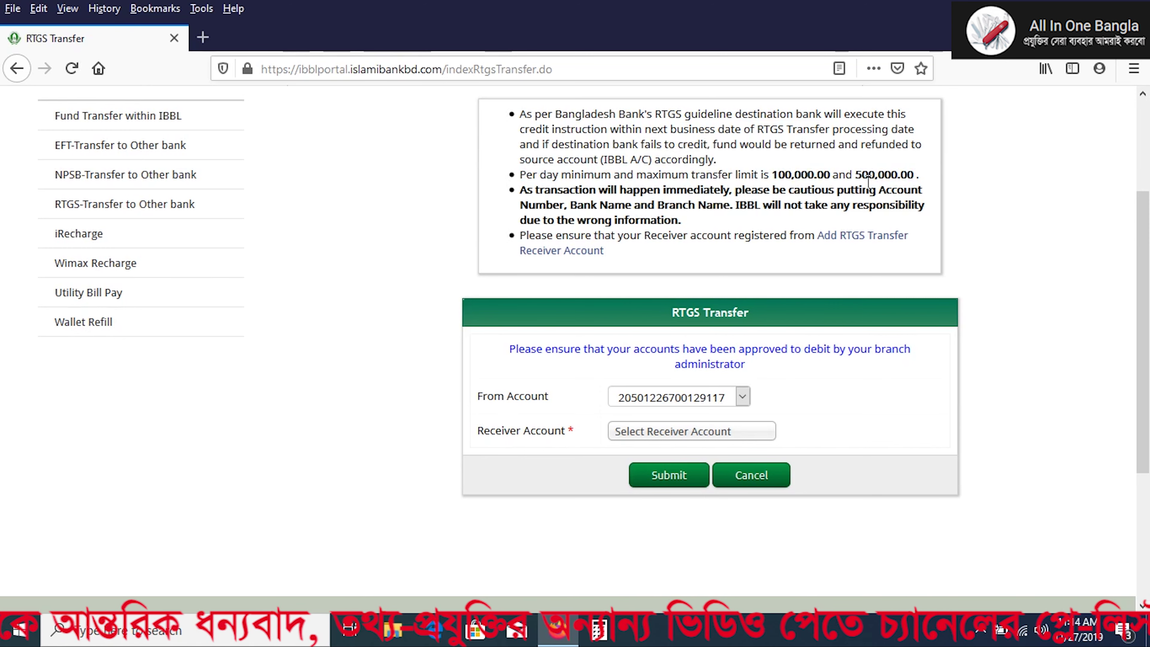
triple_click(793, 191)
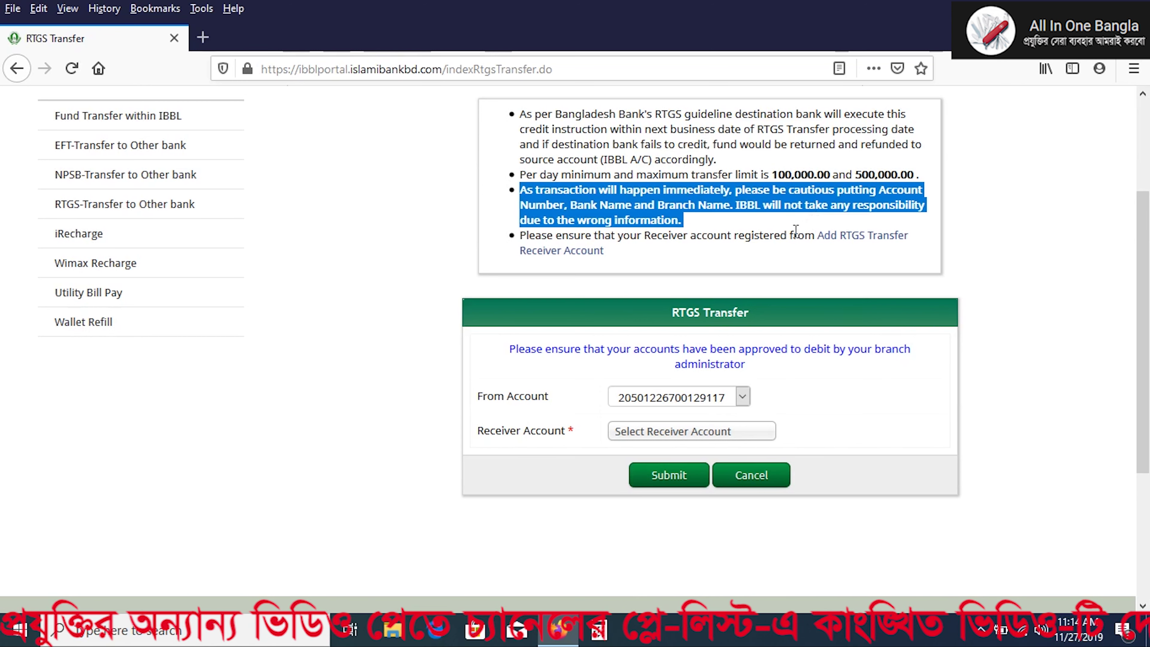
triple_click(782, 235)
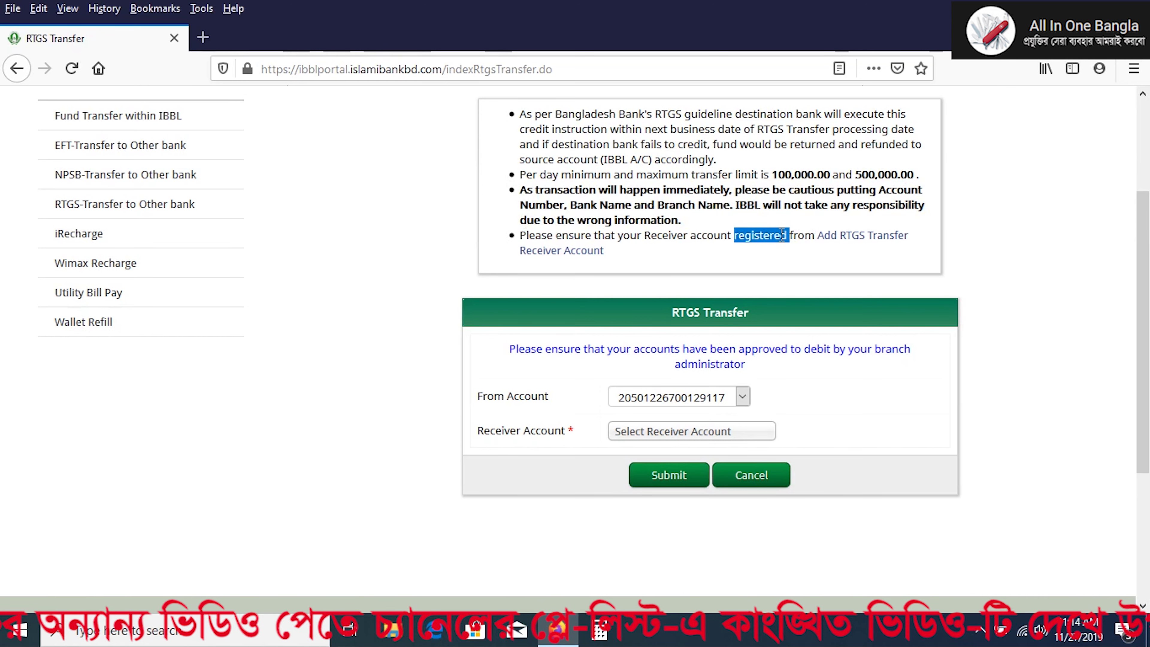
click(784, 257)
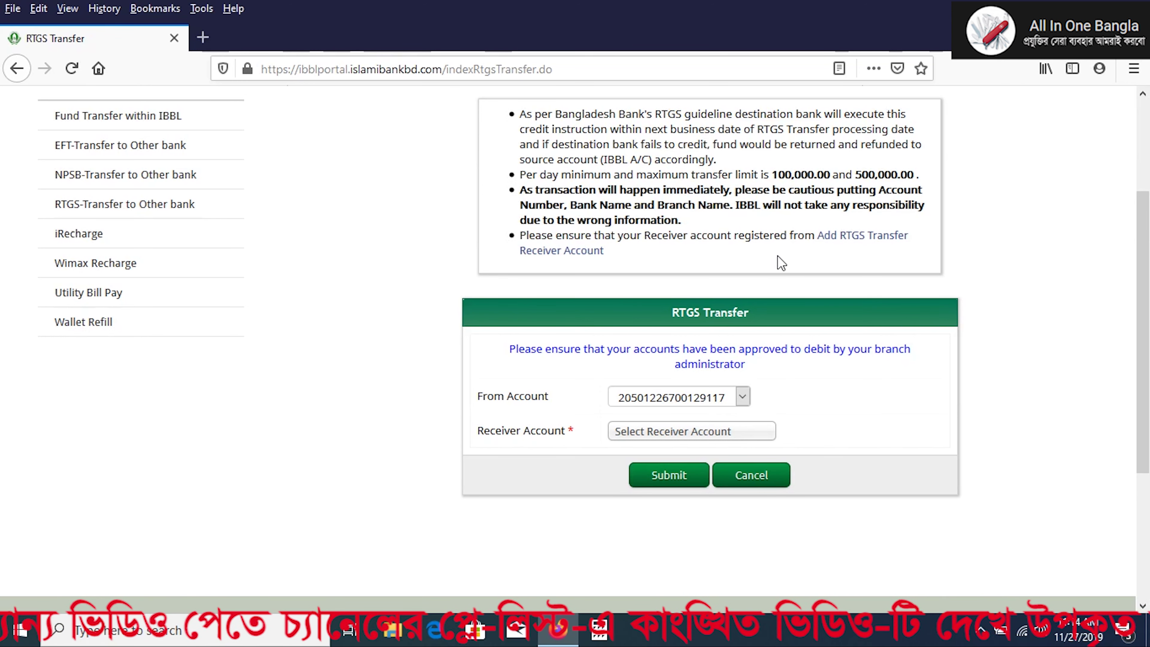
triple_click(773, 239)
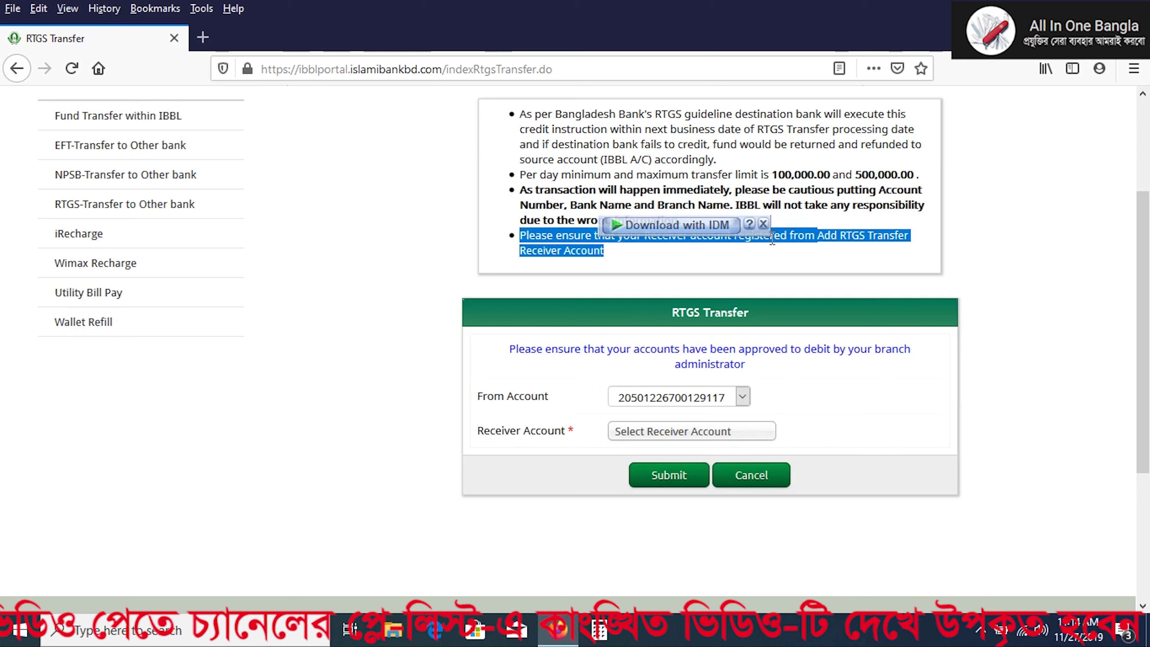
click(771, 252)
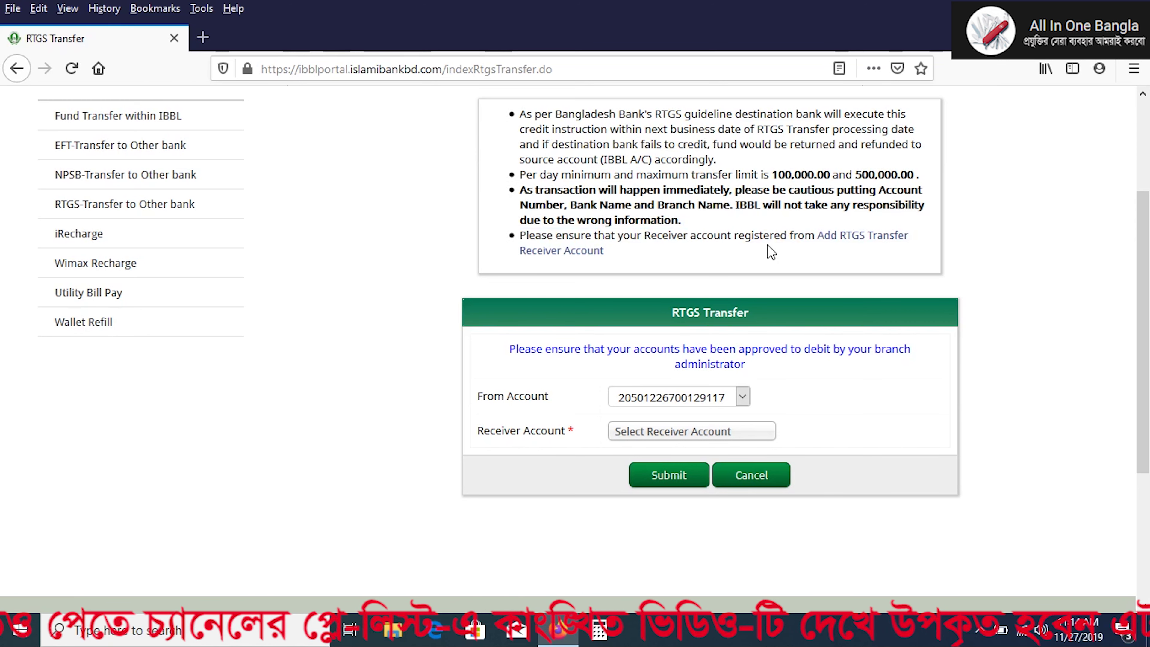
Select the registered Sonali Bank receiver, confirm its account details, and continue.
click(695, 434)
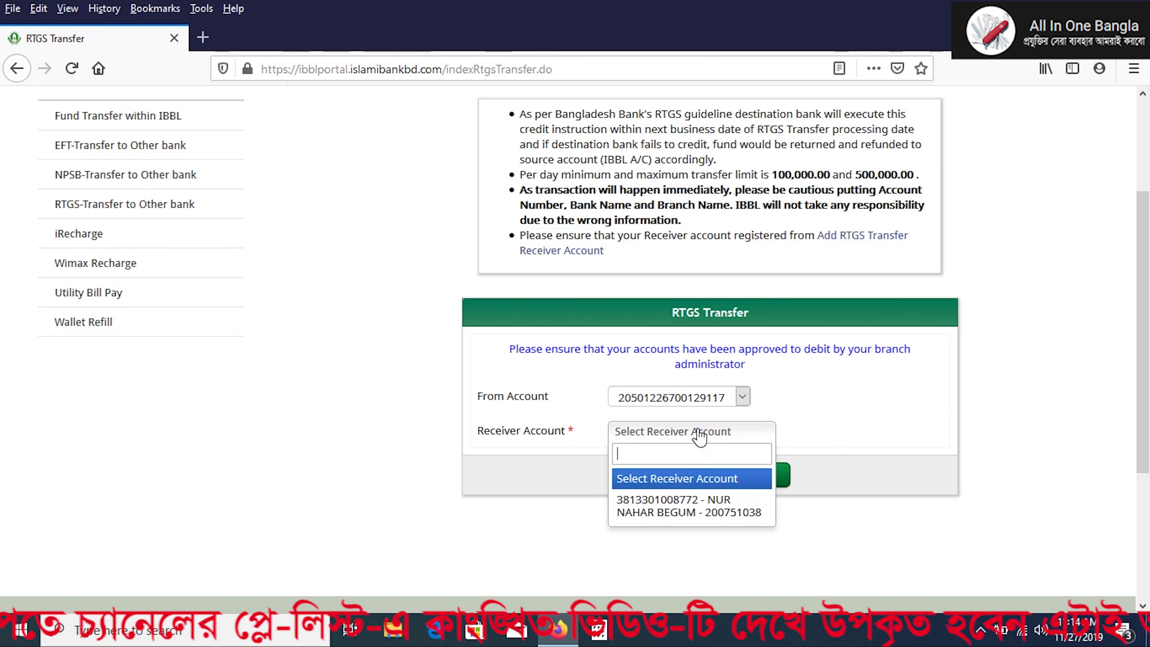
click(688, 506)
click(684, 476)
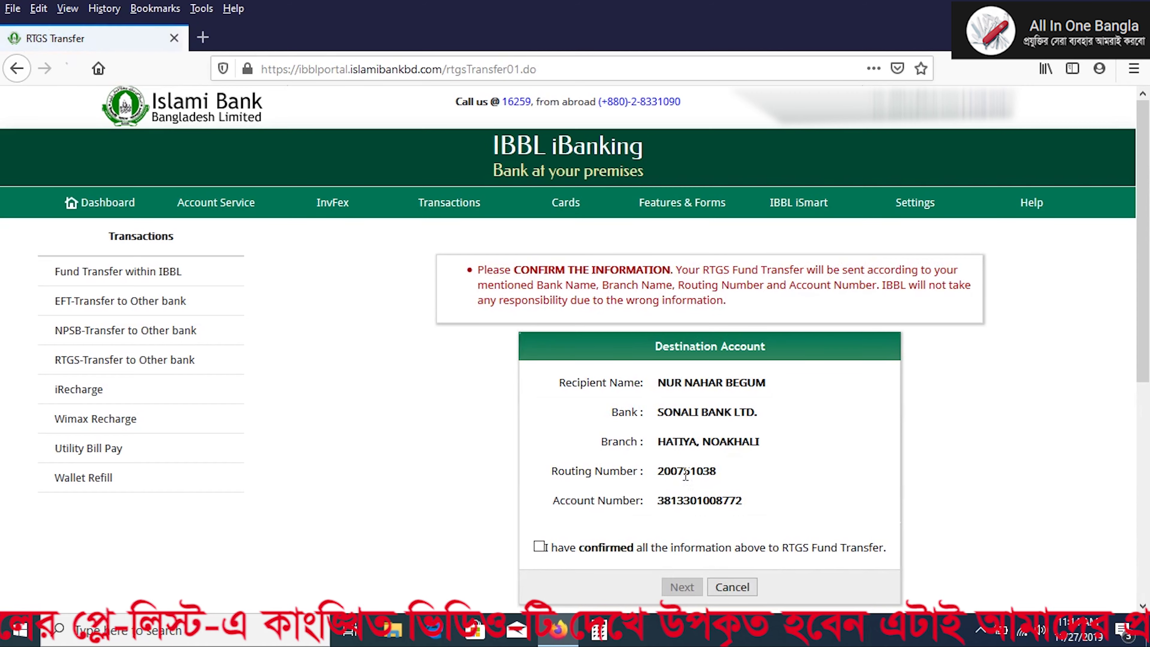
click(540, 547)
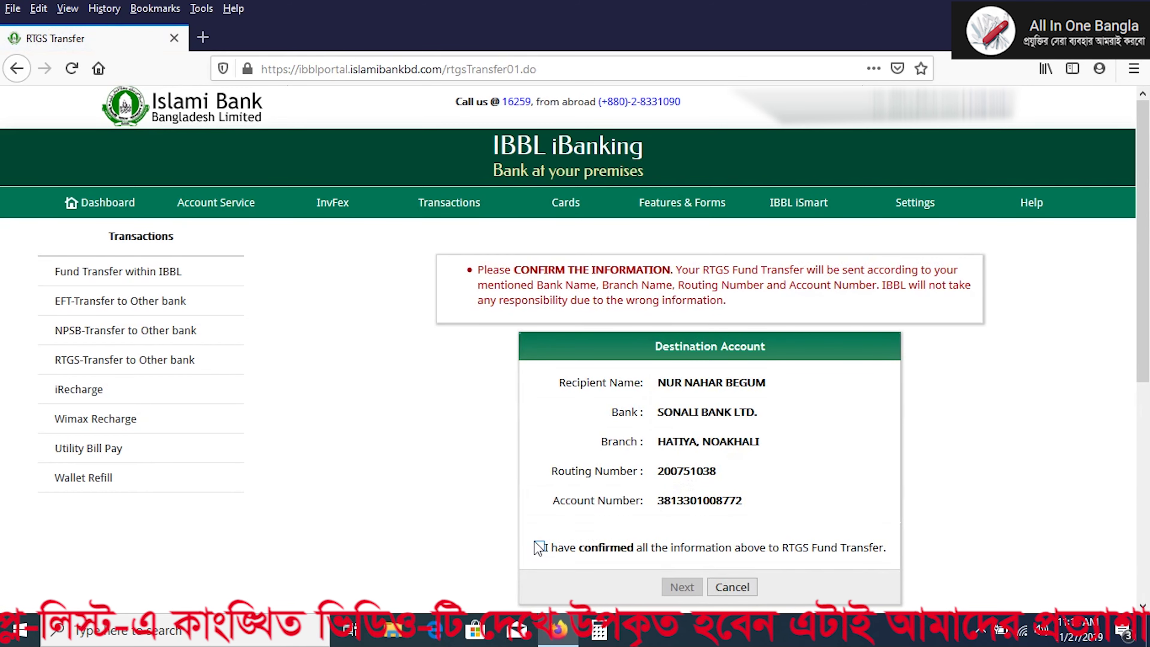
click(683, 587)
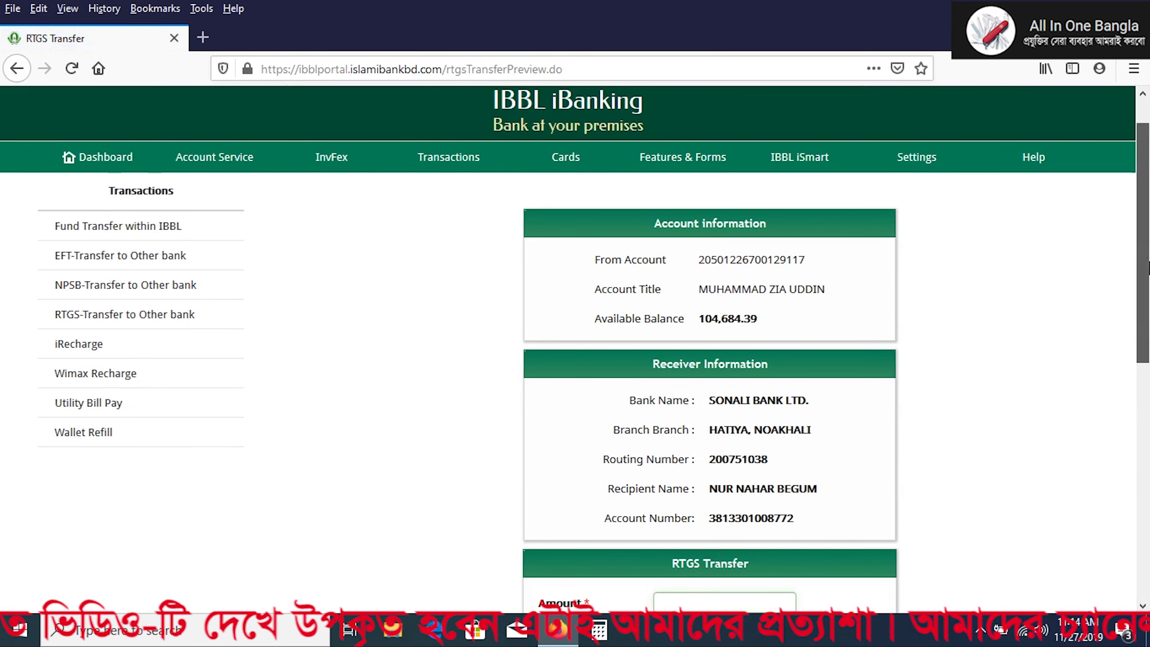
Enter 100000 as the amount and PAY as the payment info.
scroll(1142, 318, down, 3)
scroll(1141, 336, down, 1)
scroll(1139, 334, up, 1)
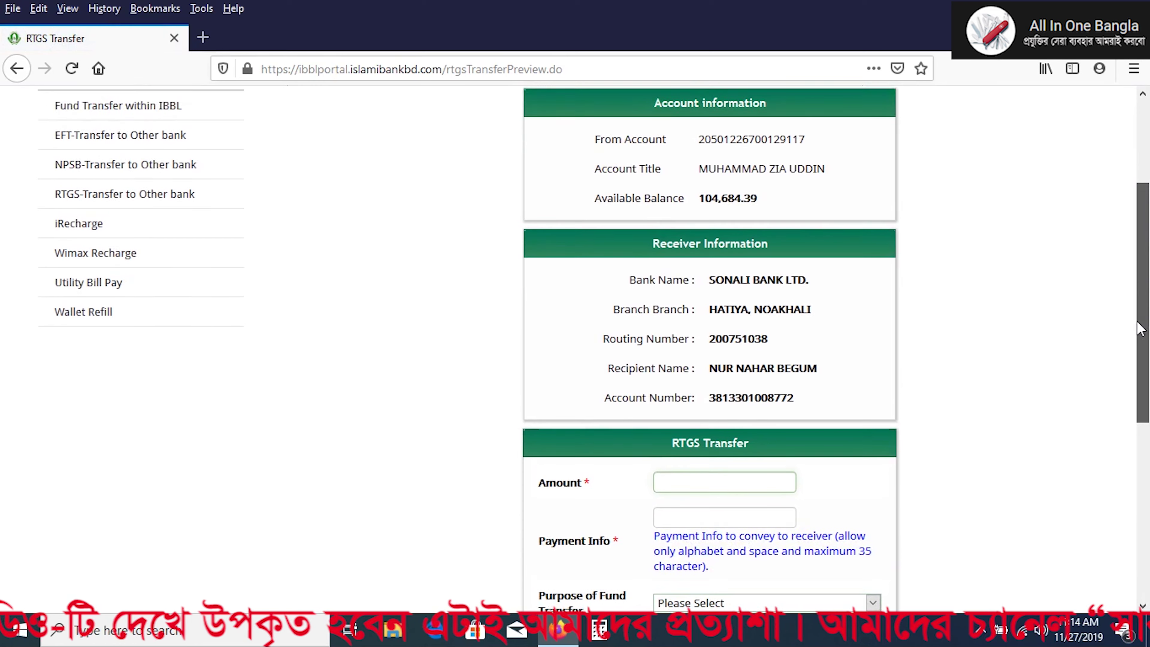
drag(1139, 333, 1144, 346)
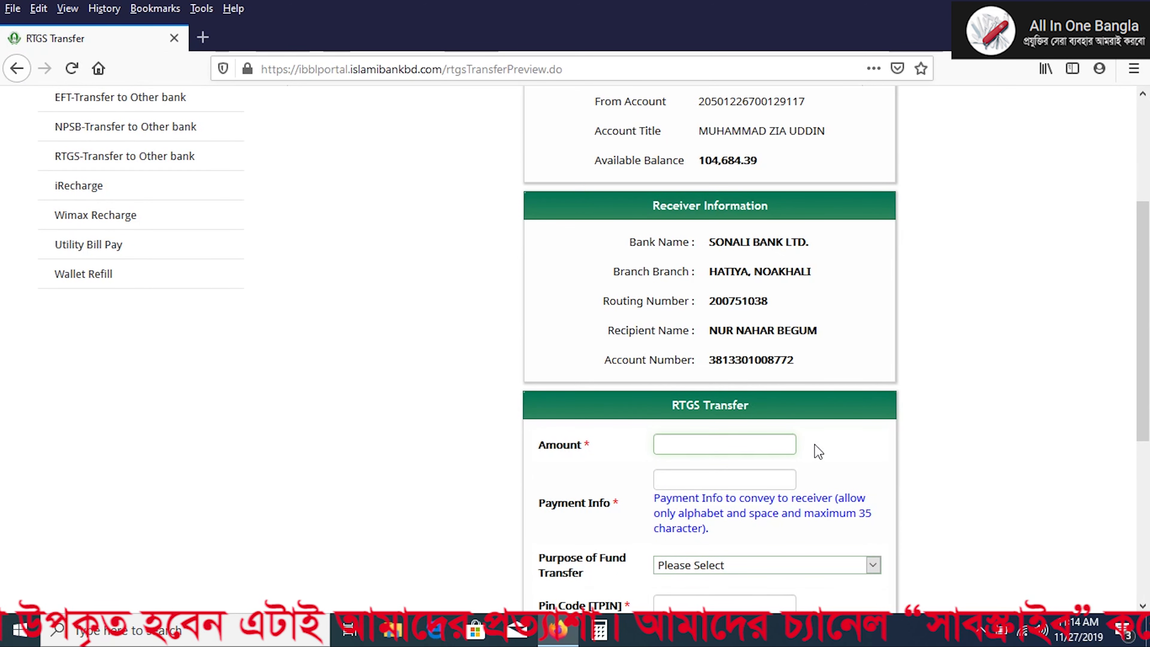
text(100000)
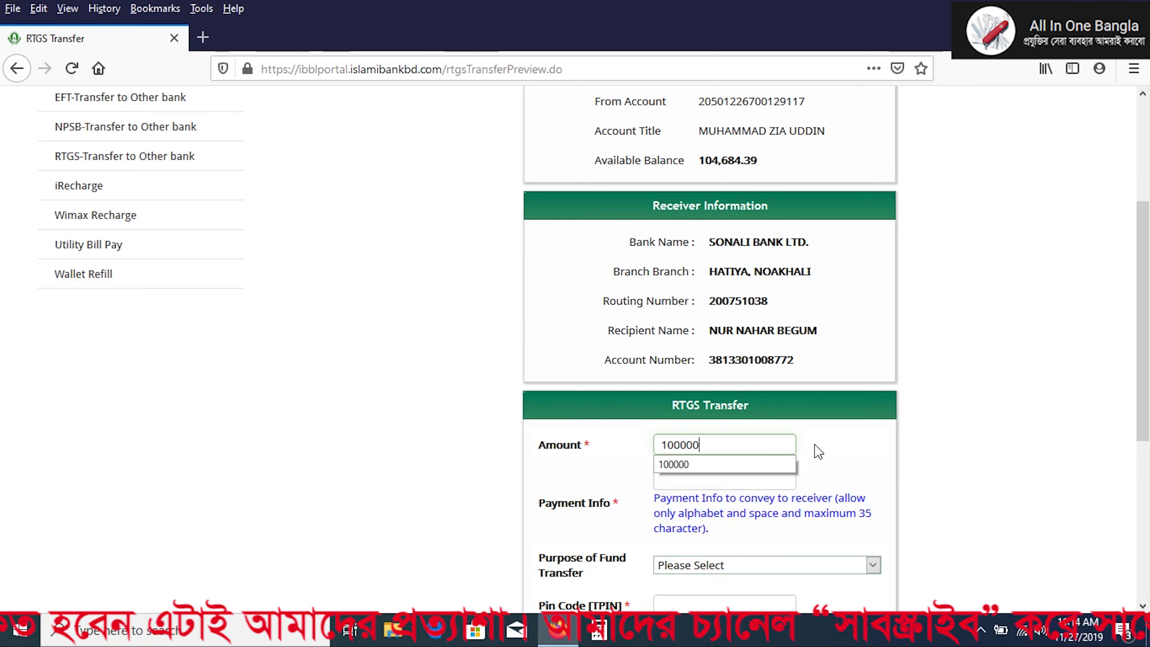
click(746, 474)
click(746, 473)
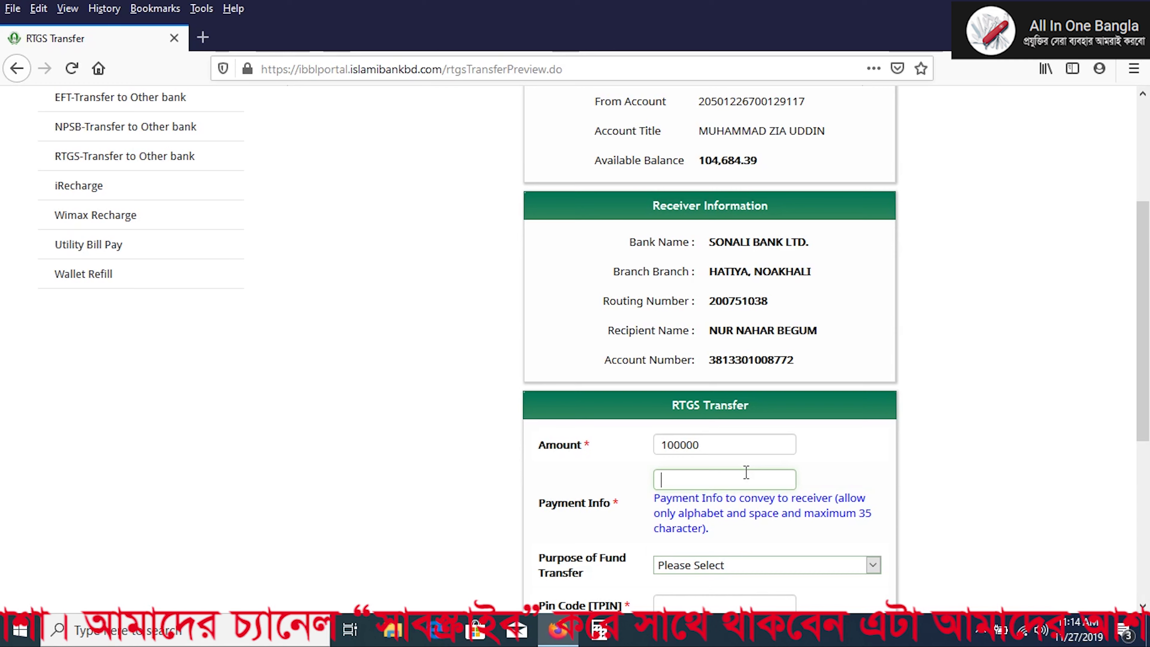
text(PAY)
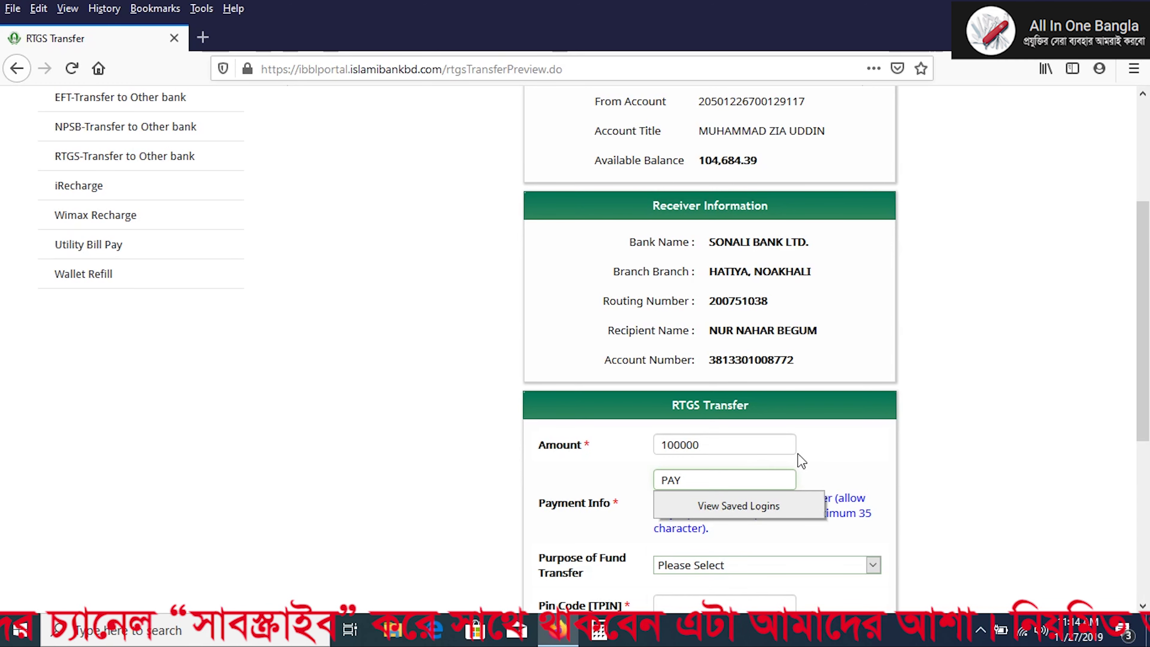
Set the purpose to Debt payment, enter the TPIN, and submit the transfer.
click(781, 569)
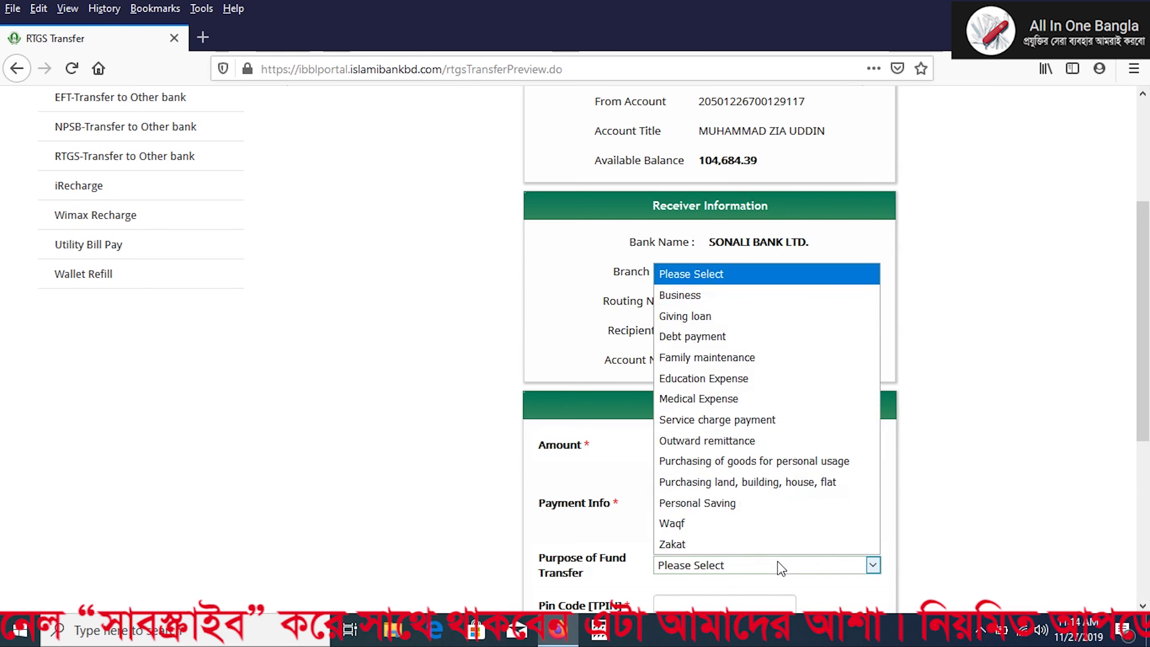
click(704, 339)
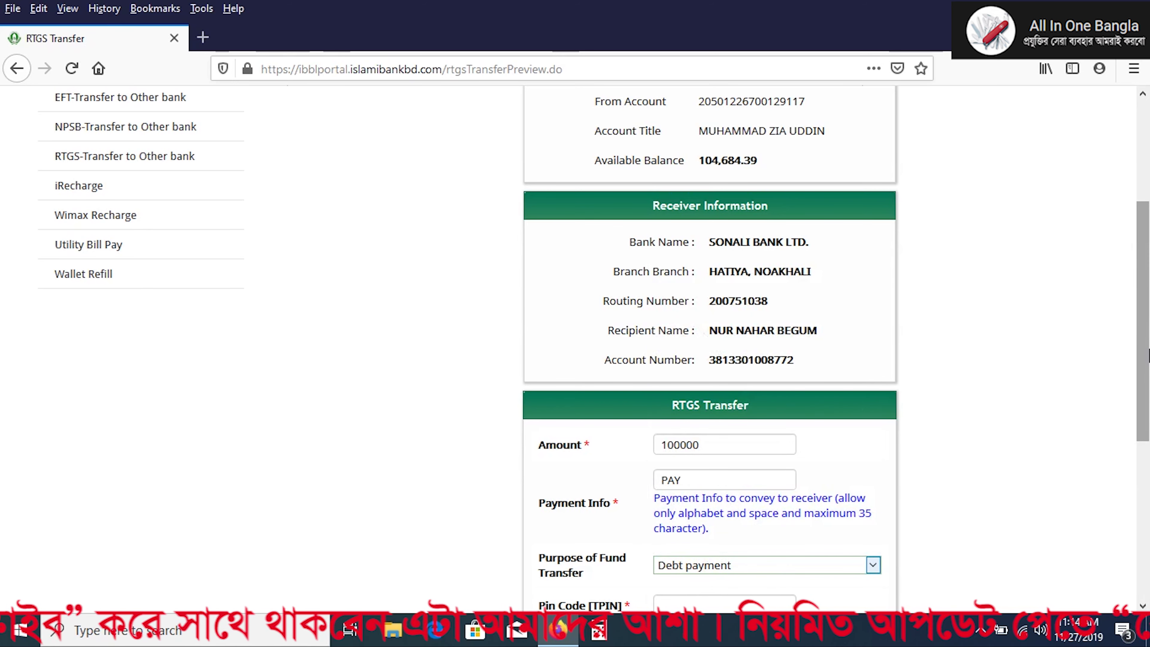
drag(1145, 428, 1144, 554)
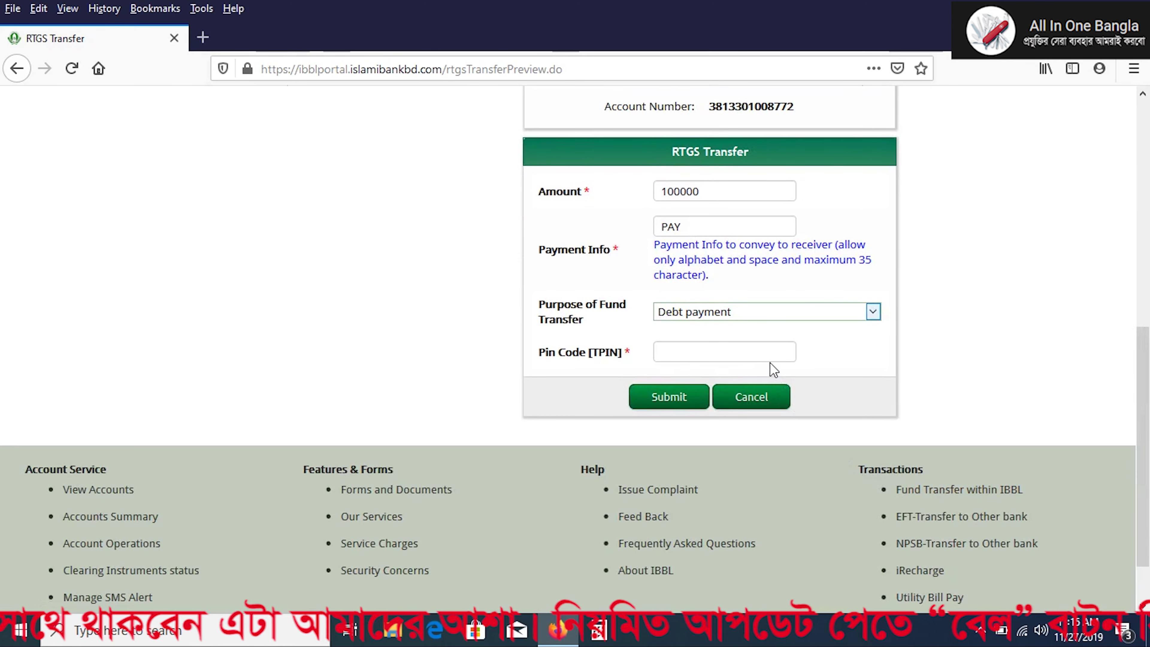
click(755, 352)
text(****)
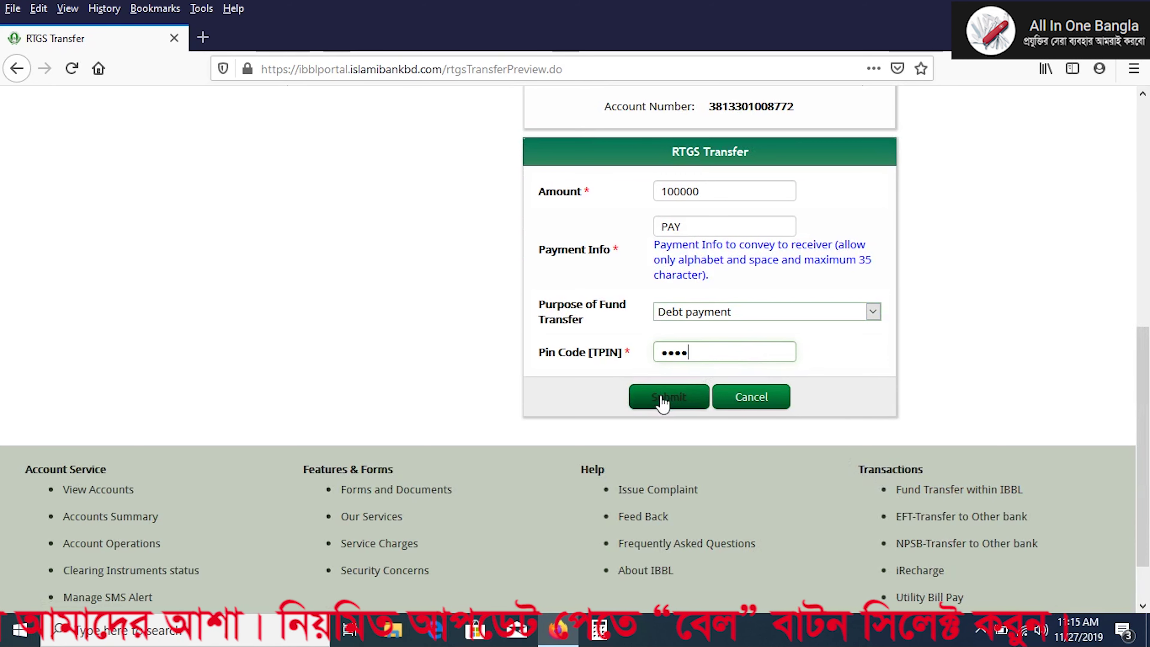
click(662, 399)
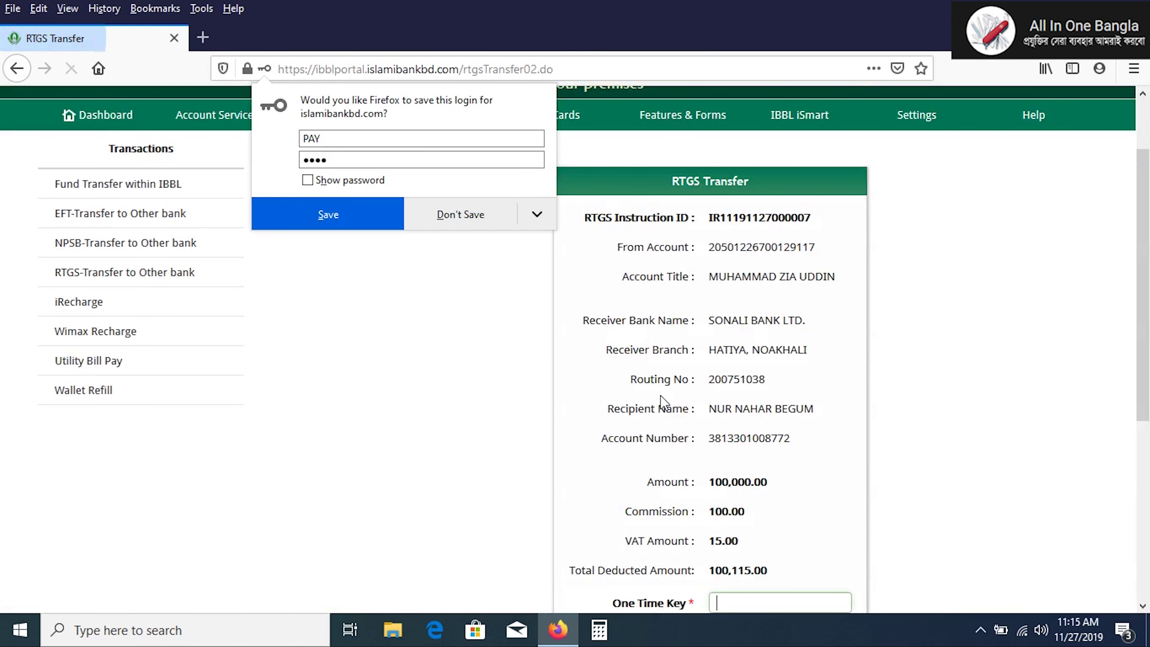
Dismiss Firefox's save-login prompt and begin typing the one-time key.
click(612, 387)
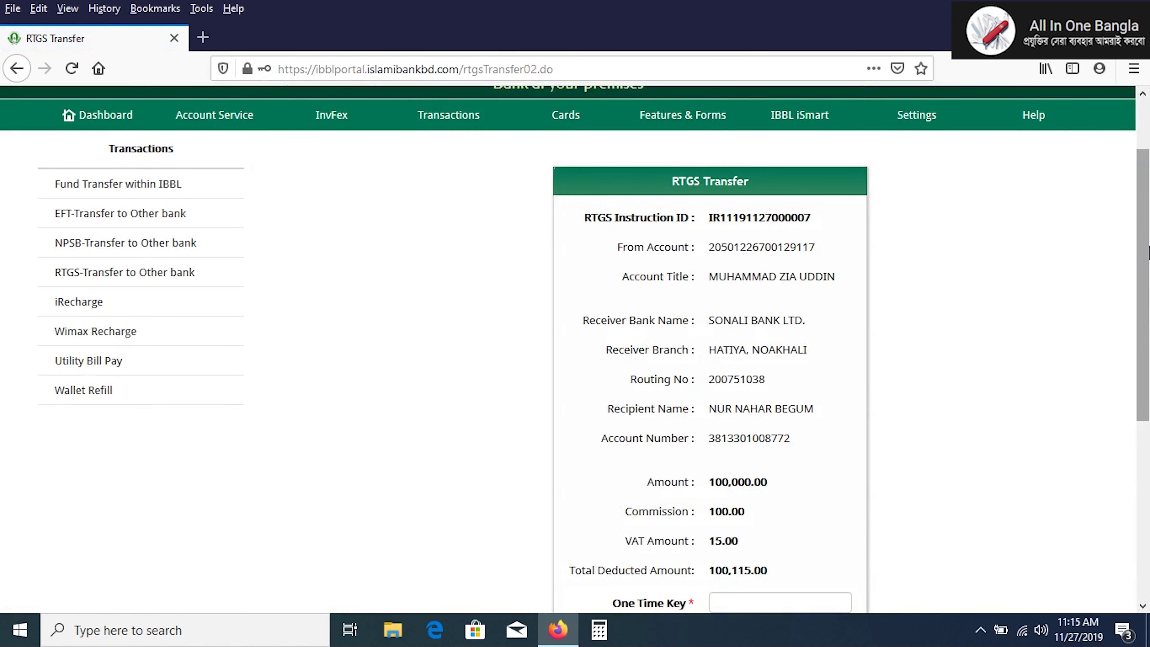
drag(1148, 251, 1149, 286)
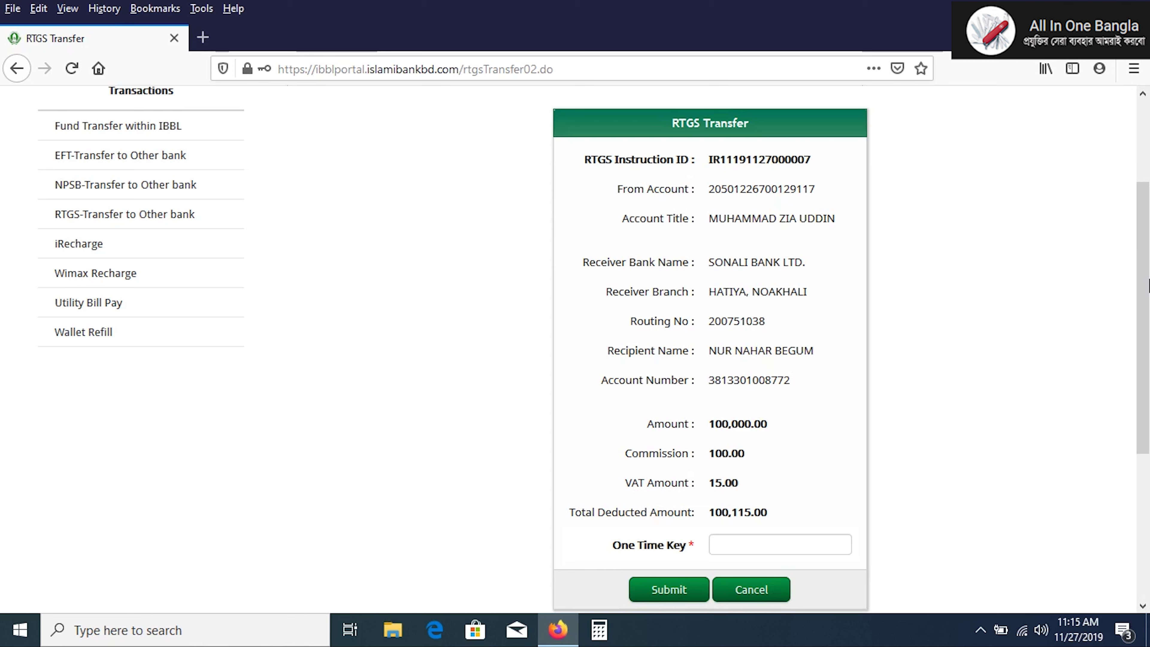
click(813, 539)
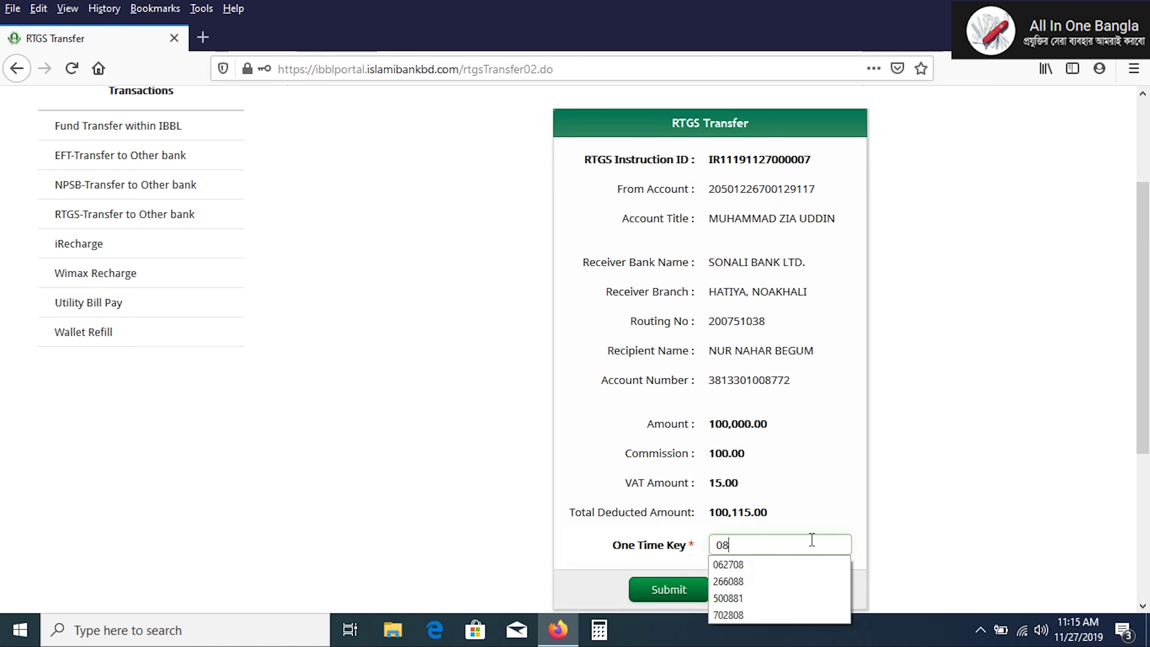